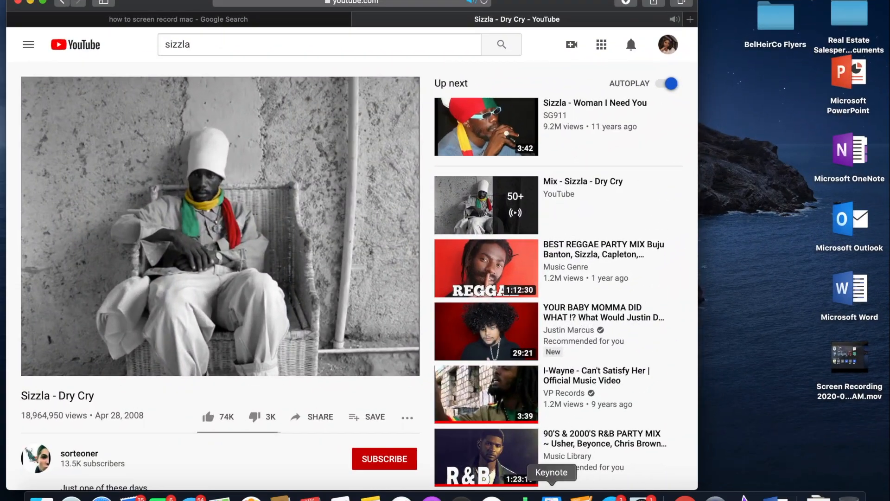
- Open Keynote and create a new standard-size presentation with the White theme
click(551, 499)
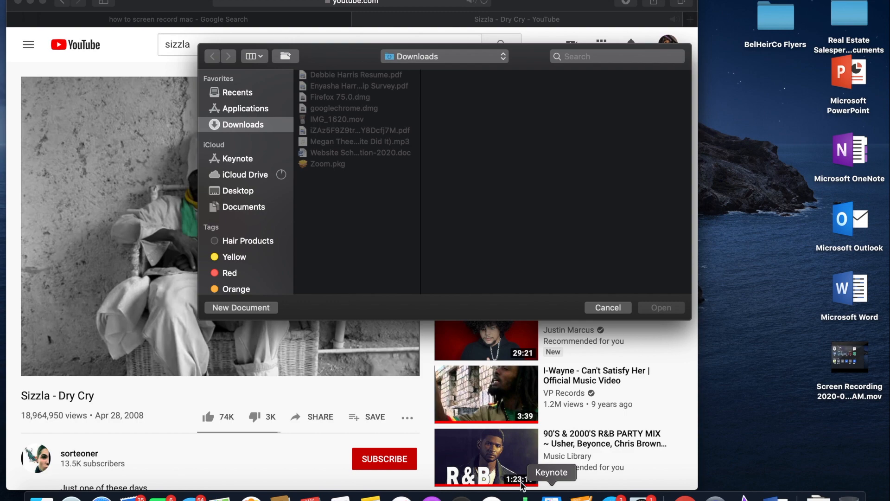
click(259, 307)
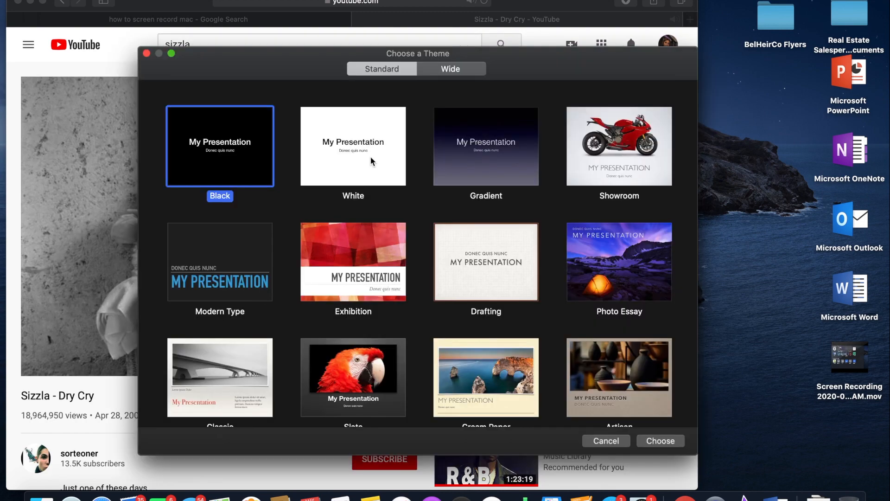
double_click(371, 156)
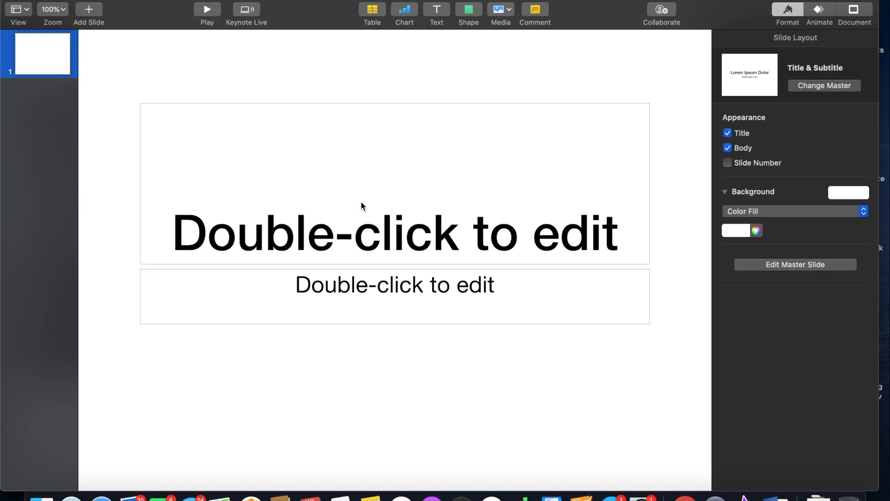
- Delete the title and subtitle placeholders from the first slide
click(354, 214)
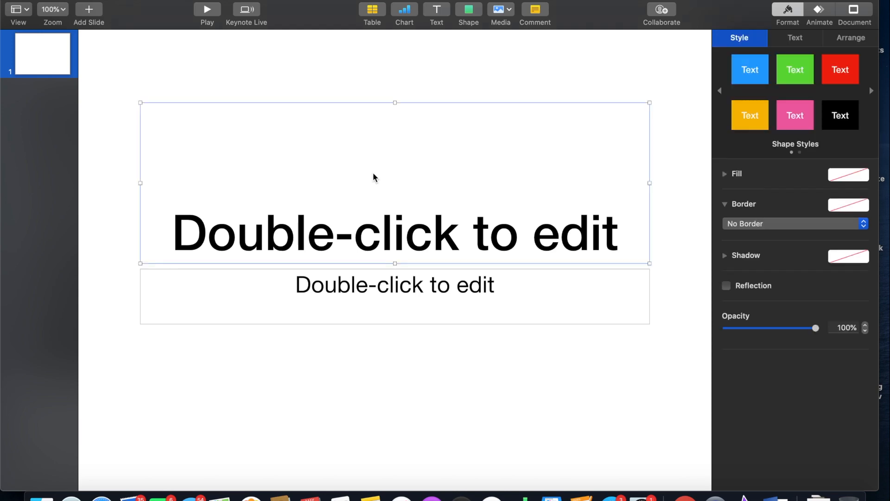
key(Delete)
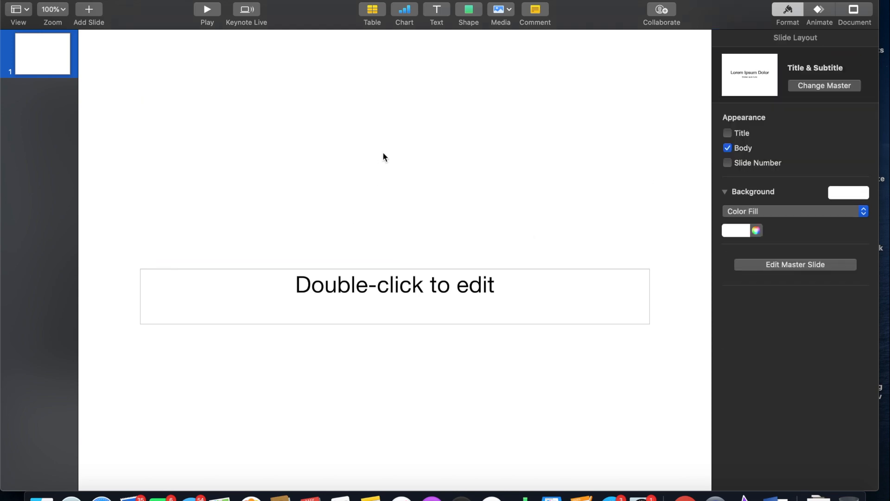
click(383, 272)
key(Delete)
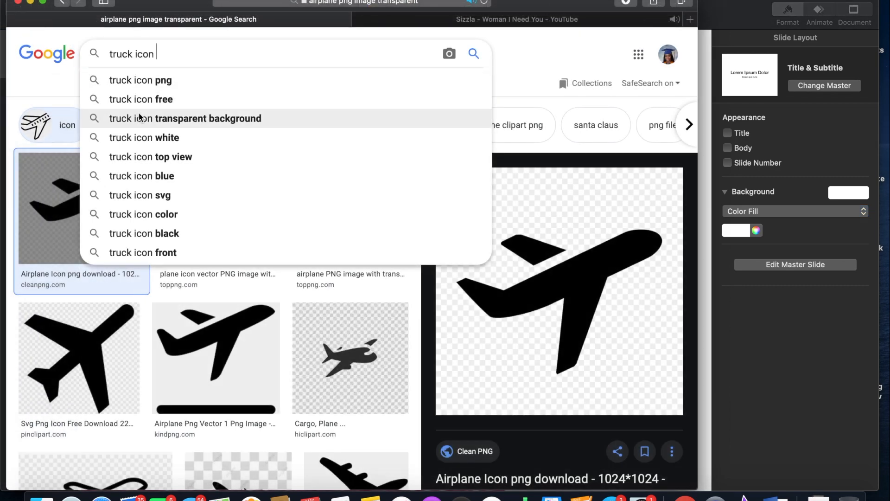
- Search Google Images for "truck icon transparent background" and copy the black pickup truck icon from FreeIconsPng
click(139, 117)
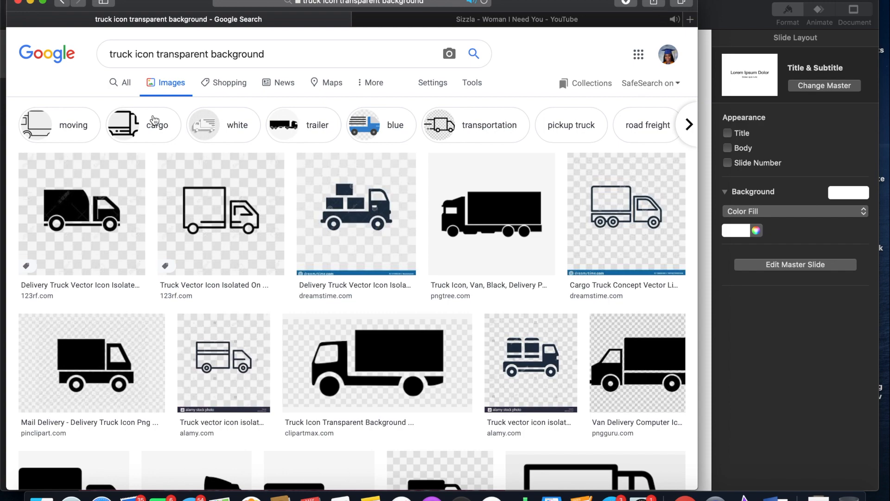
scroll(197, 164, down, 8)
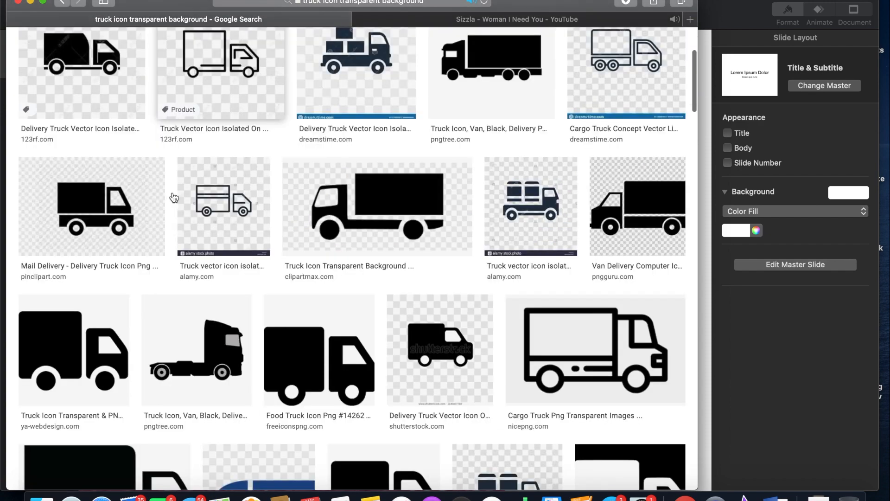
scroll(174, 197, down, 3)
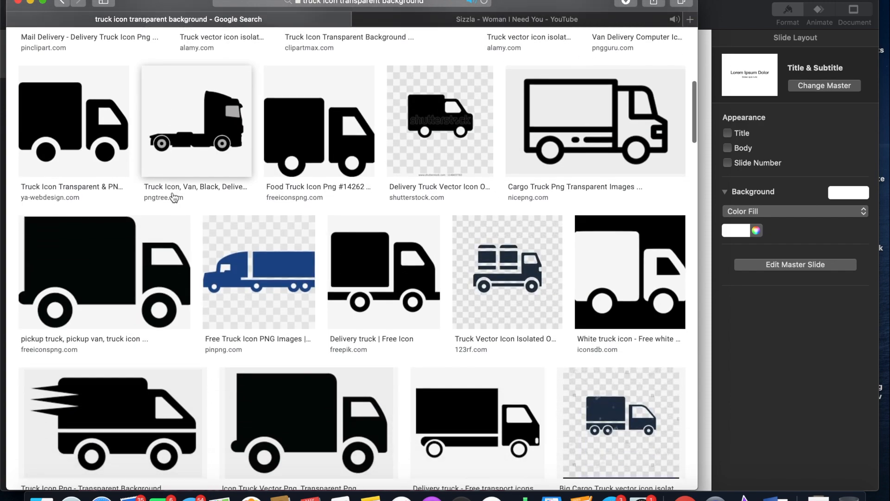
click(96, 148)
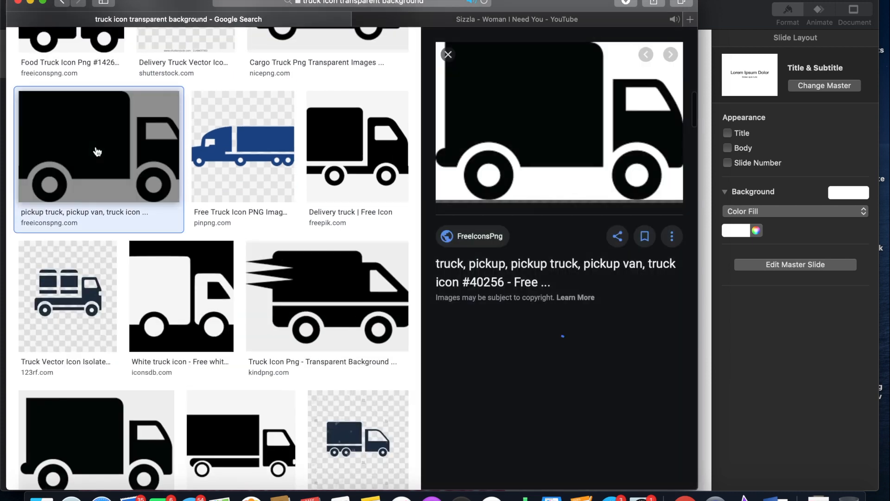
right_click(561, 92)
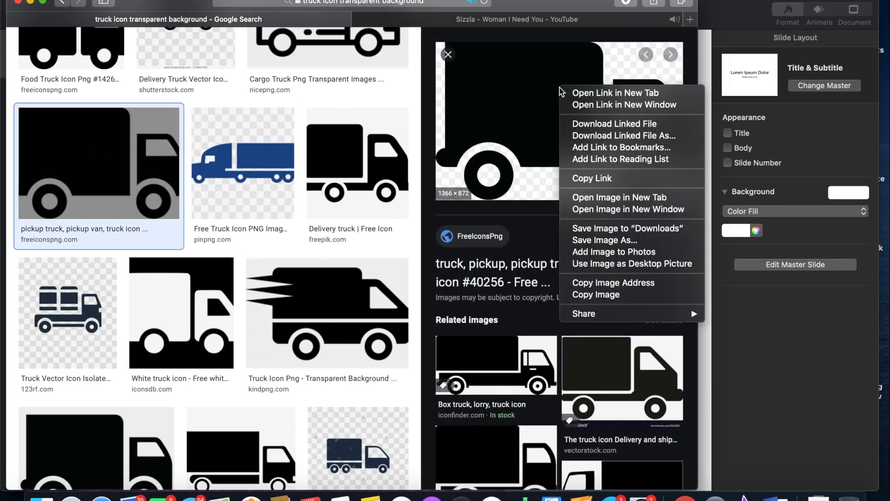
click(584, 297)
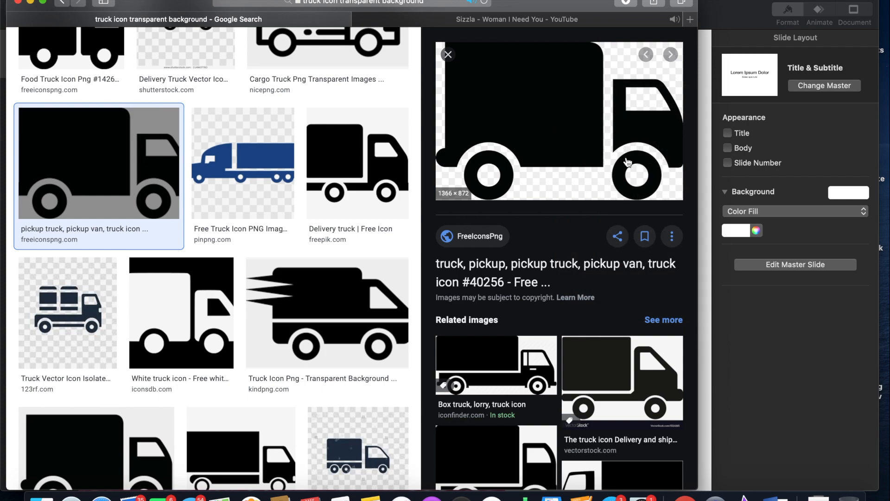
- Return to Keynote, paste the truck icon onto the slide, shrink it and place it in the slide's lower left area
click(30, 3)
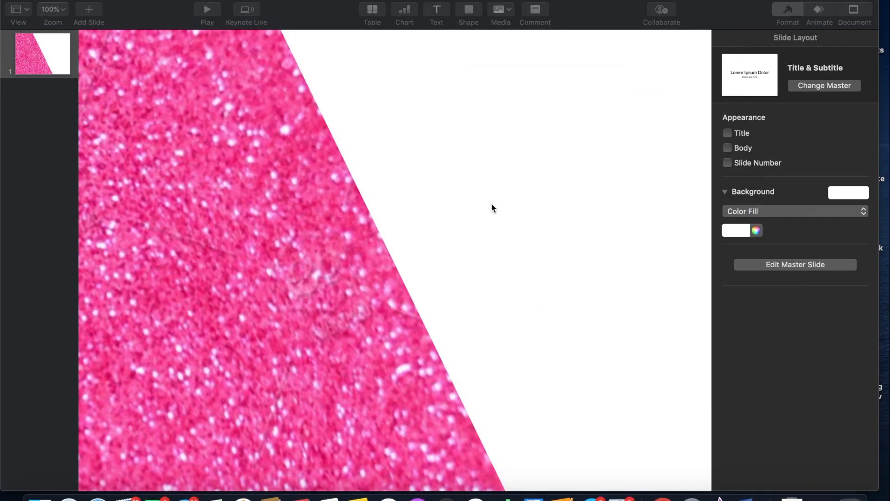
key(super+v)
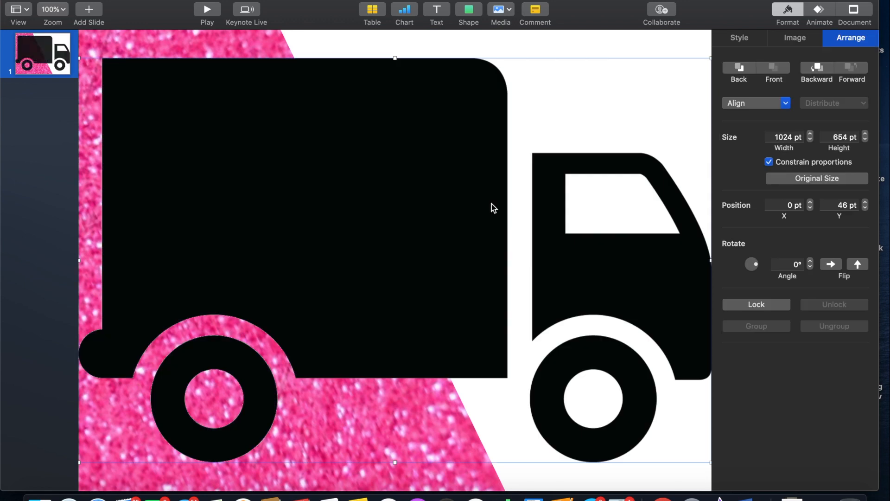
click(81, 1)
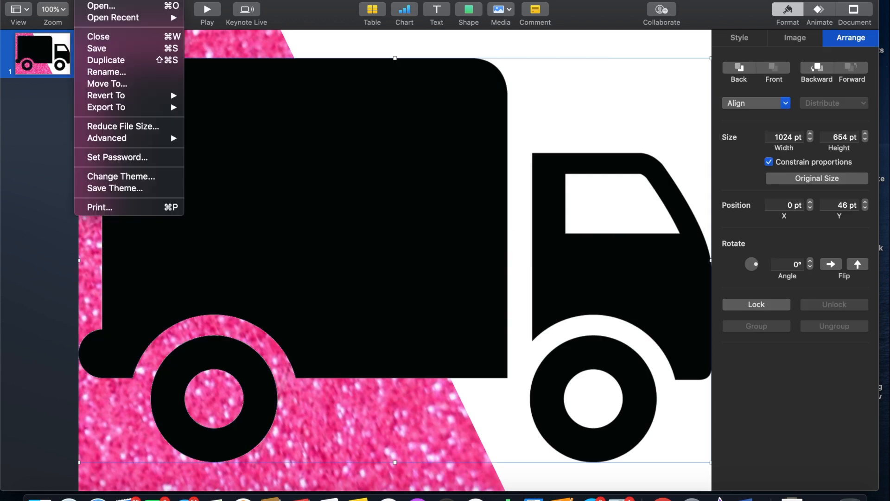
click(104, 50)
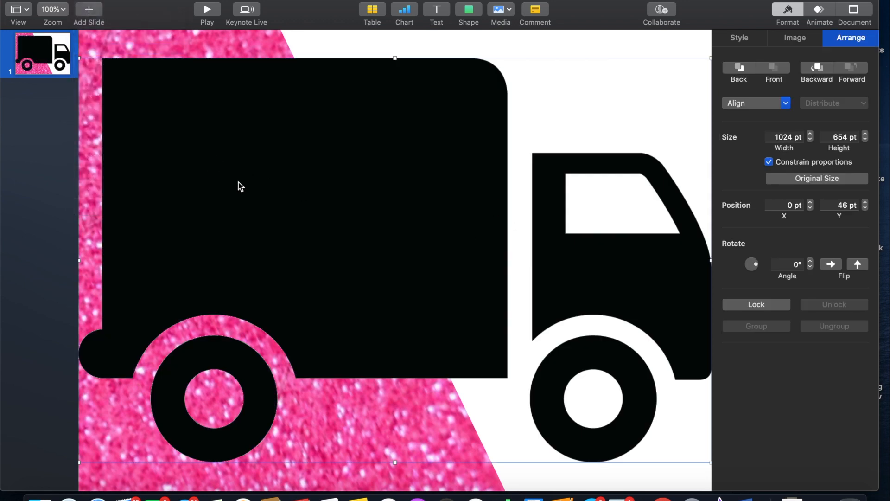
drag(169, 114, 205, 124)
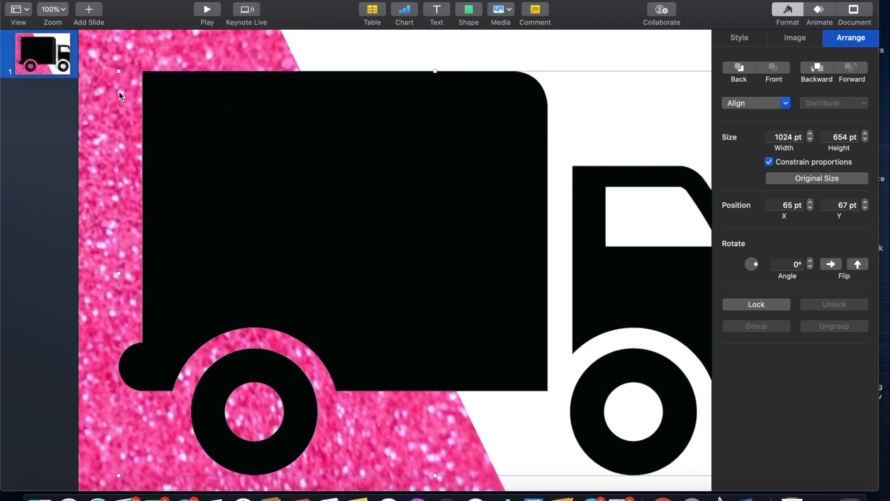
drag(119, 70, 514, 227)
drag(527, 363, 145, 381)
- Search Google Images for "orders shipped flyer" in Safari and open a pink van flyer as a design reference
text(rder)
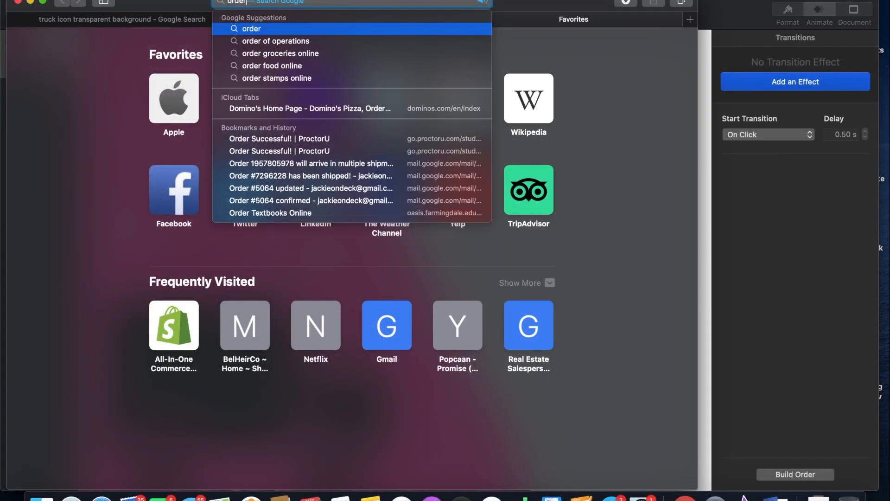
text(s shipped fl)
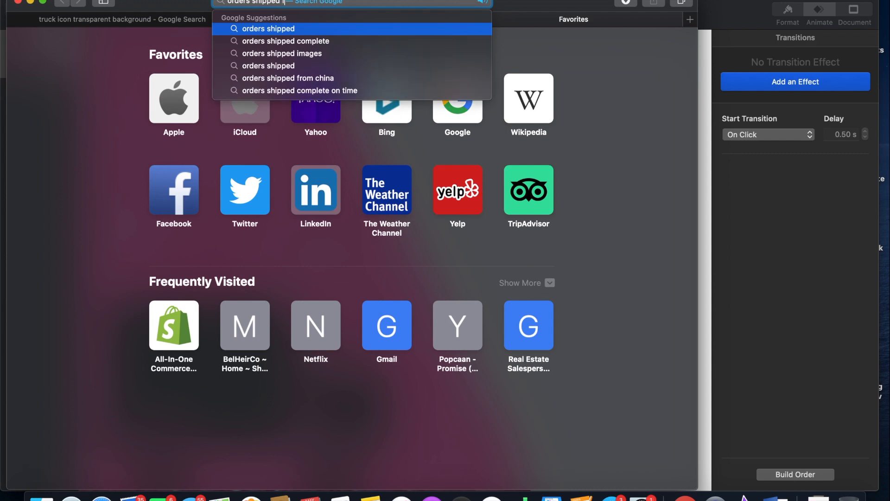
text(yer)
key(Return)
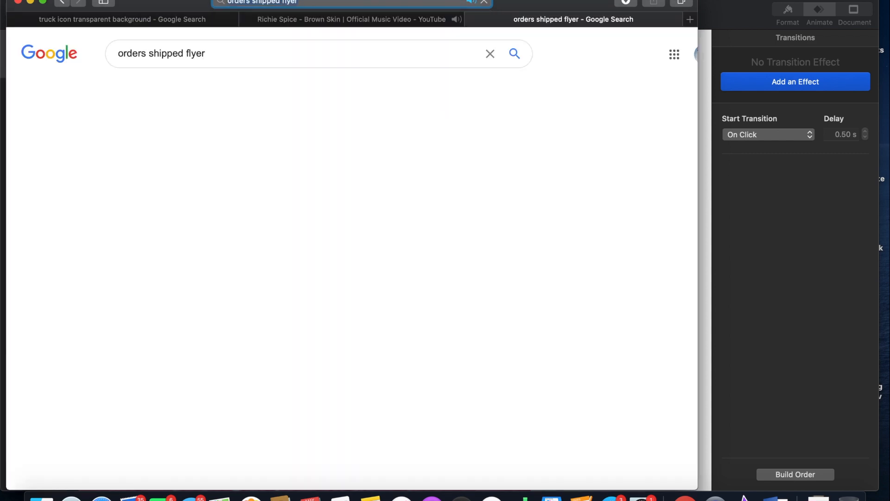
click(175, 88)
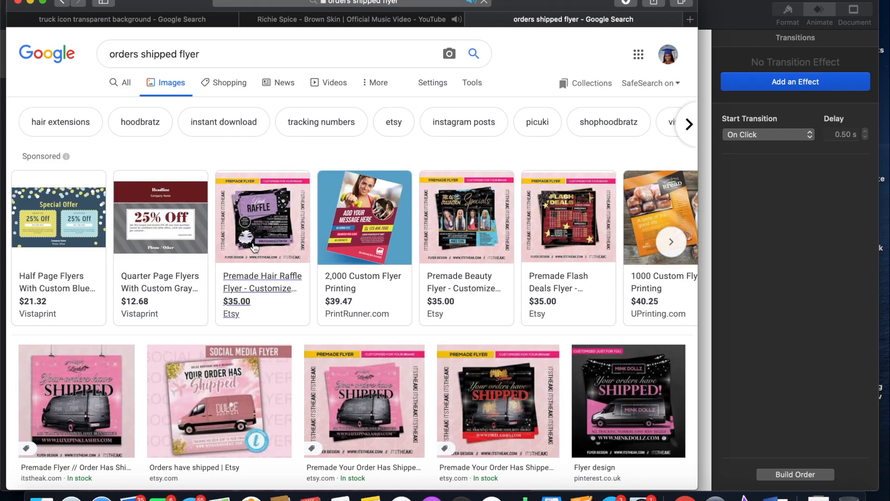
scroll(264, 243, down, 4)
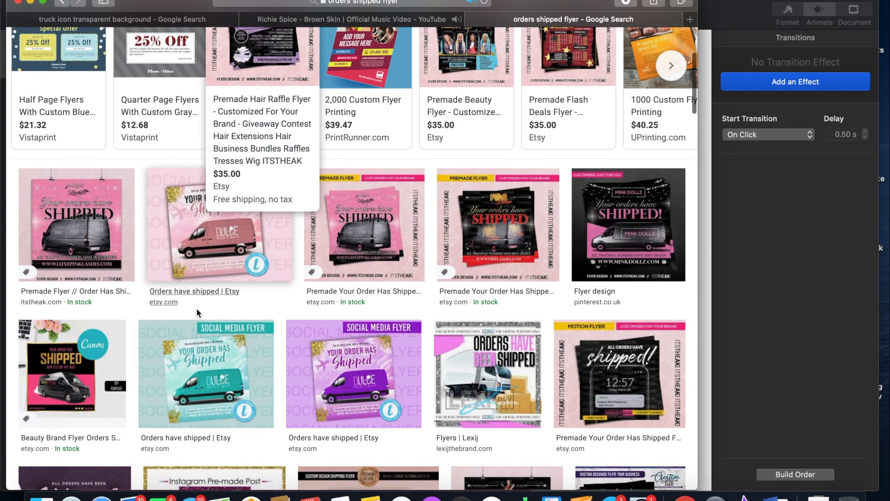
click(111, 233)
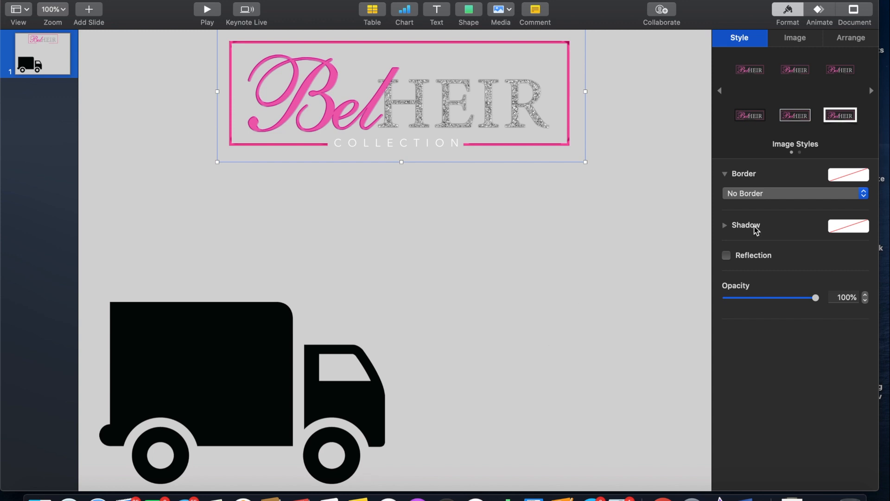
- Try medium gray, white, pink, dark pink and black color fills as the slide background behind the logo and truck
click(650, 241)
click(838, 196)
click(810, 295)
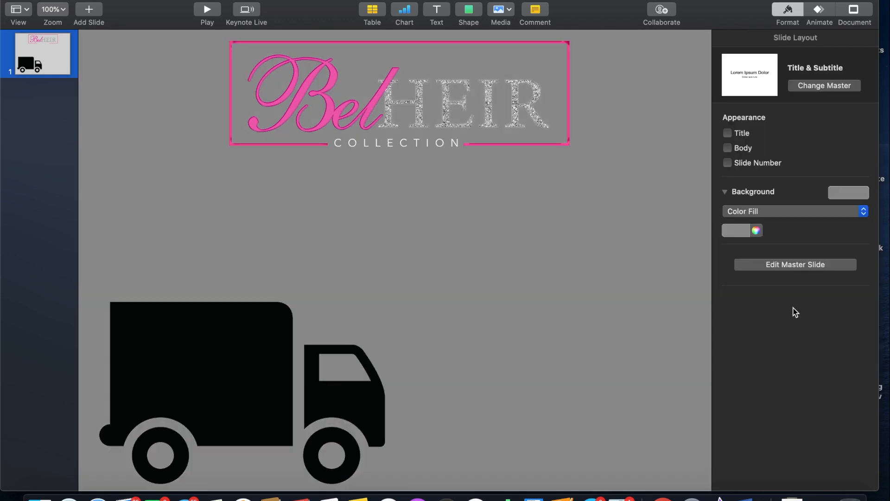
click(850, 192)
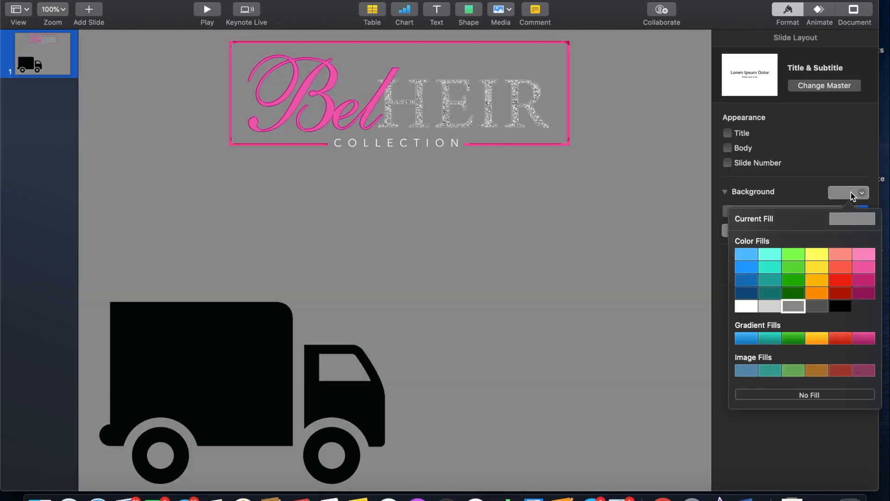
click(755, 304)
click(859, 195)
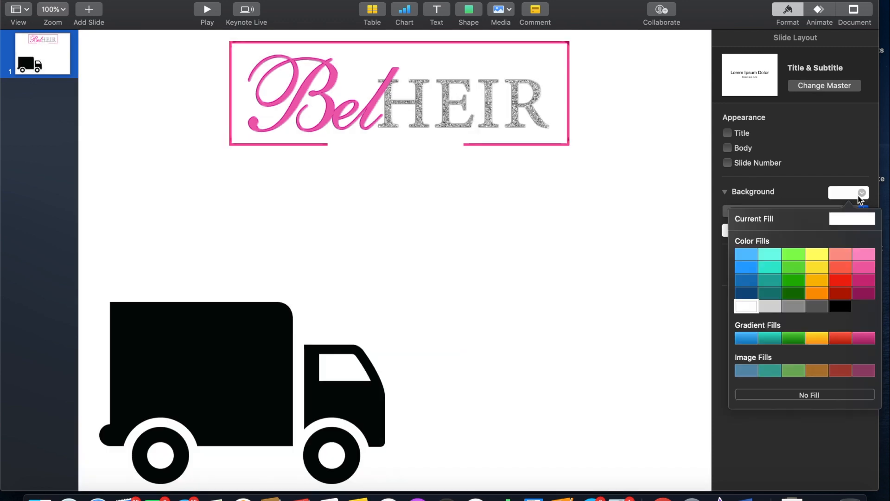
click(864, 268)
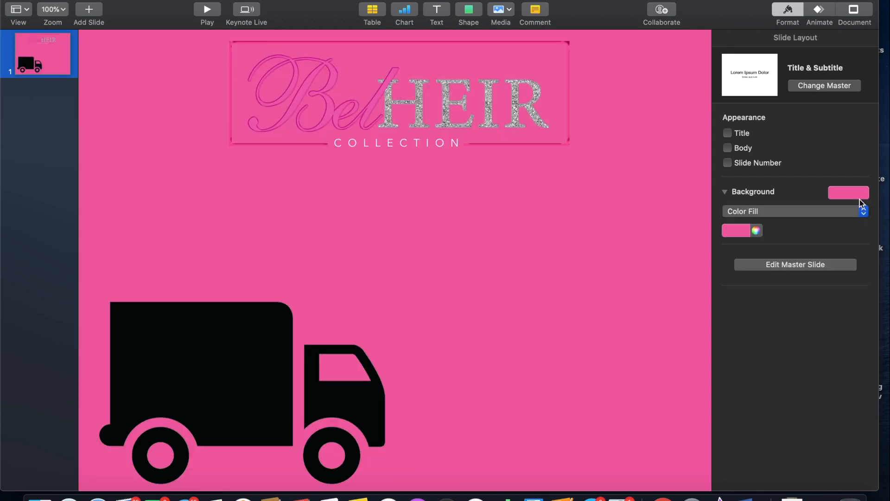
click(859, 198)
click(864, 281)
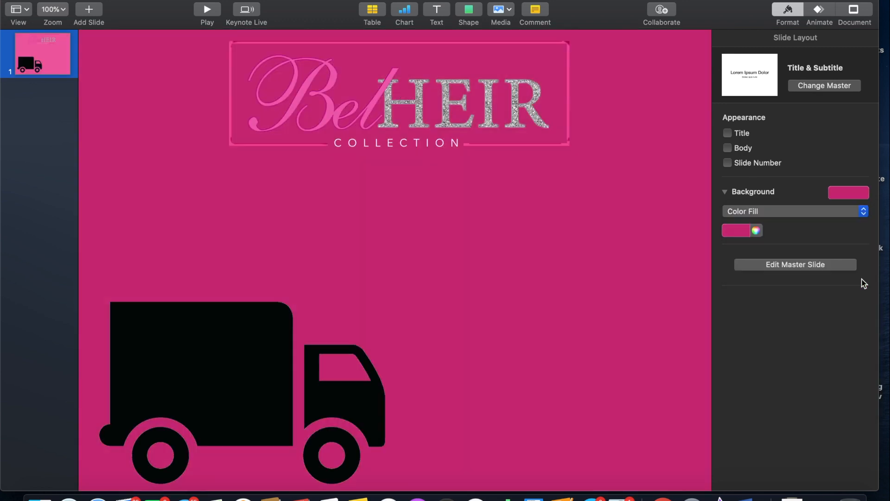
click(855, 196)
click(840, 307)
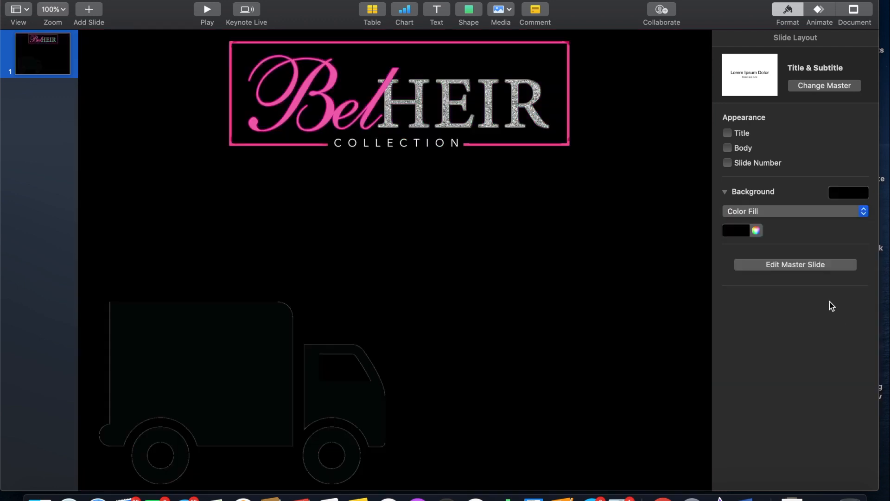
click(844, 197)
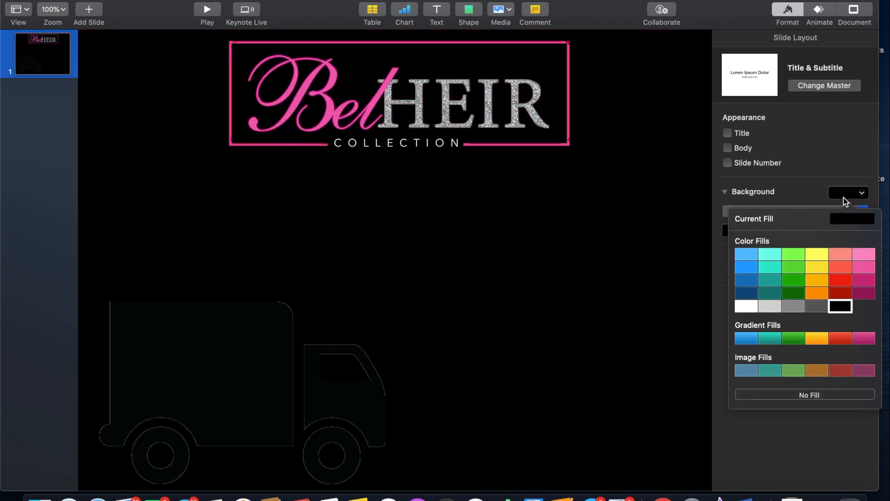
click(793, 307)
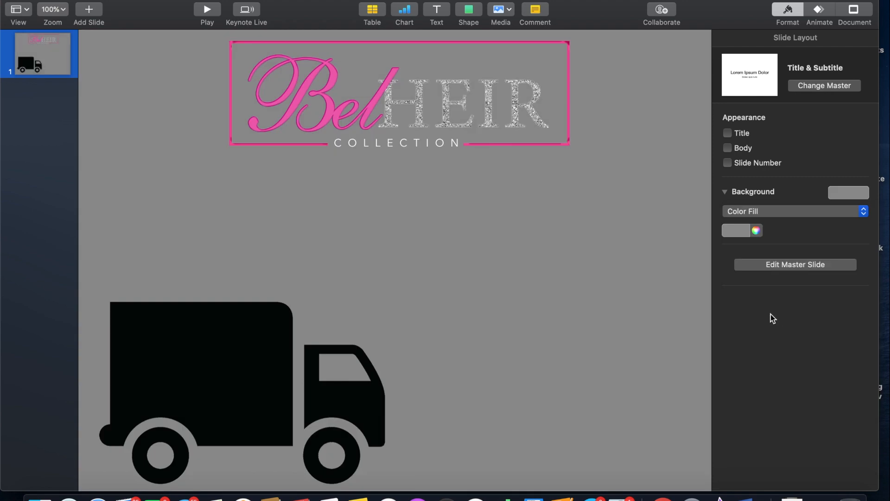
- Set the slide's background color fill to light gray
click(841, 194)
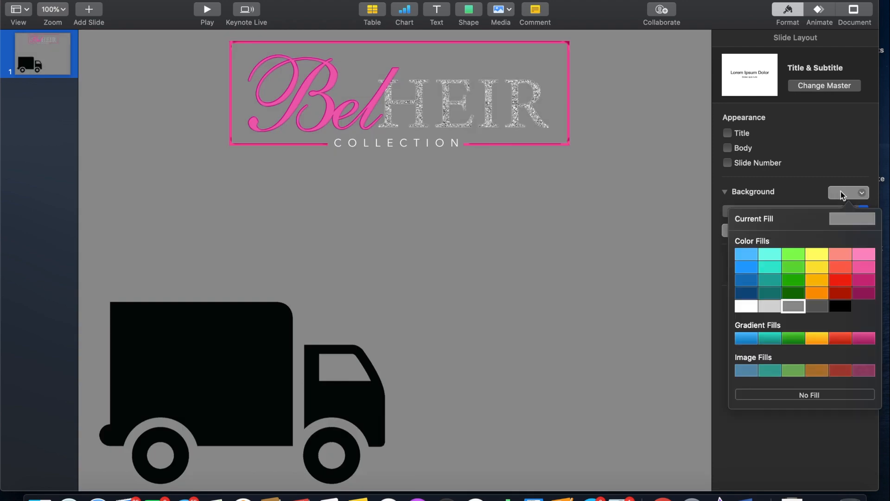
click(775, 302)
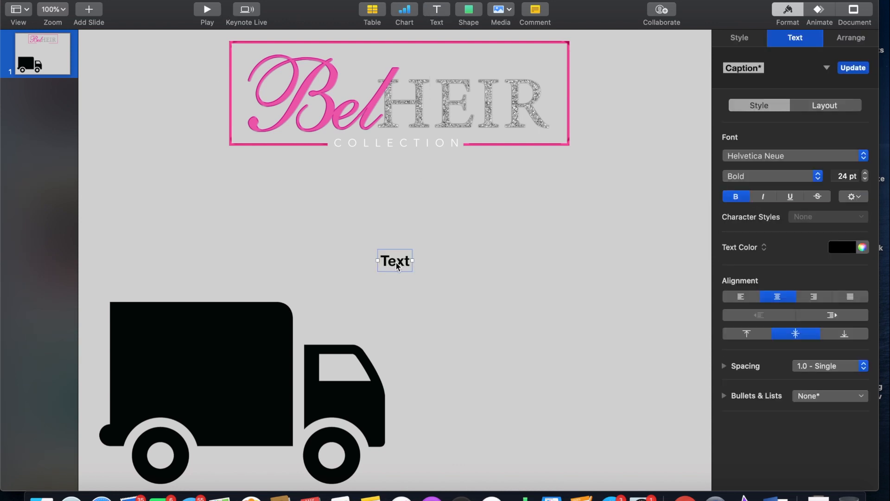
- Replace the placeholder text in the new text box with "Your Order Has Been Shipped"
double_click(397, 266)
key(BackSpace)
text(Y)
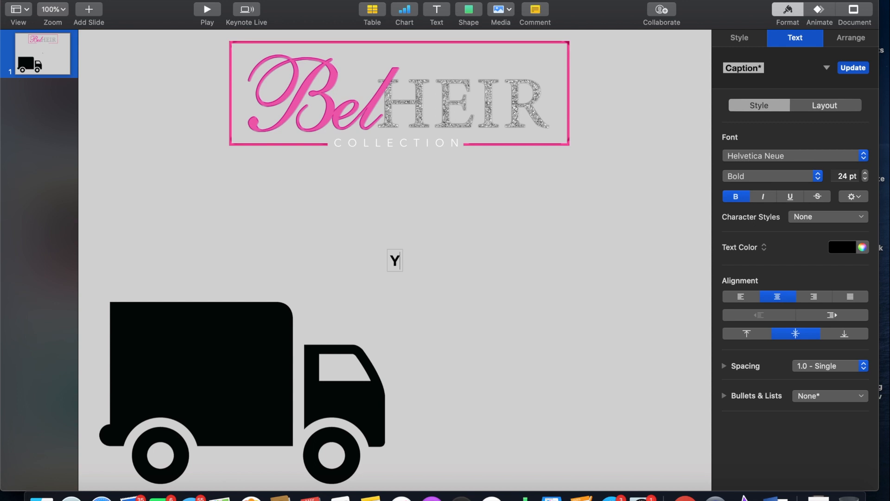
text(our Orde)
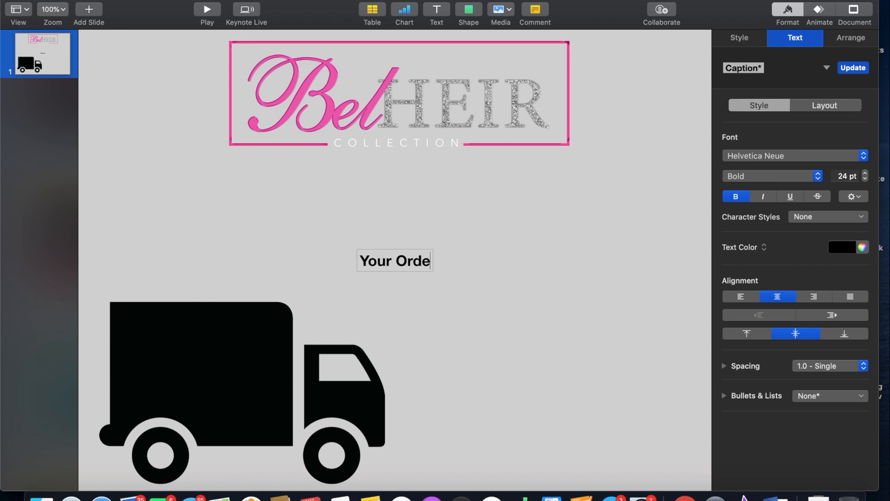
text(r Has Be)
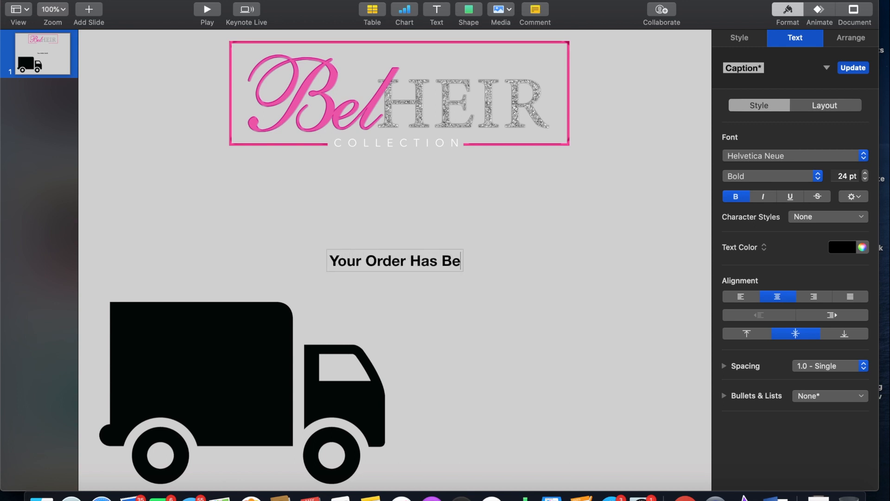
text(en Shipped)
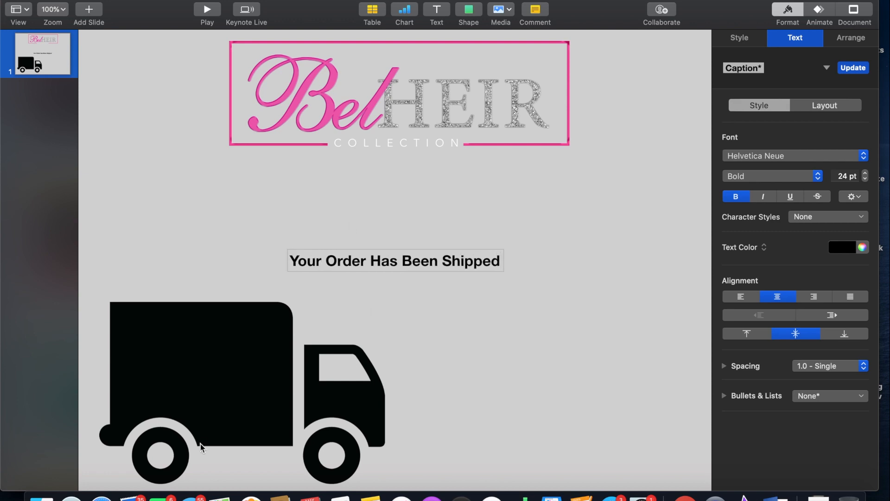
- Check the pink van reference flyer's wording in Safari, and replace the text box content in Keynote with "Your Orders Have"
click(101, 498)
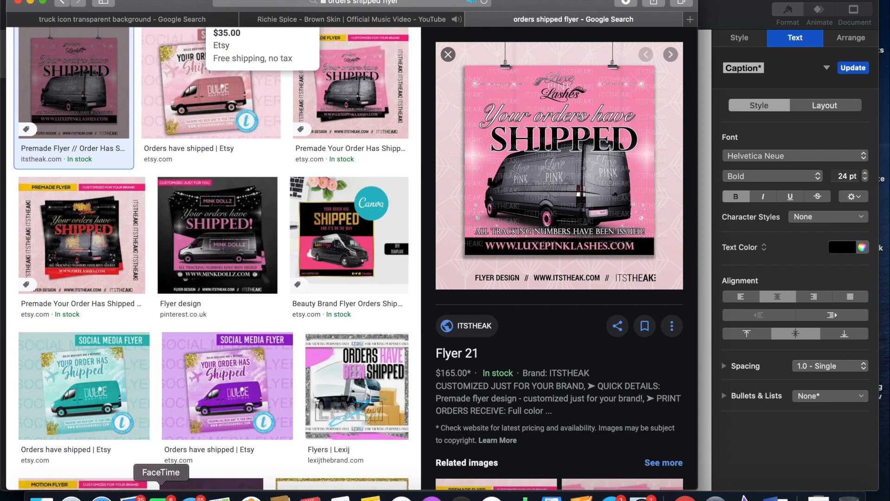
click(708, 199)
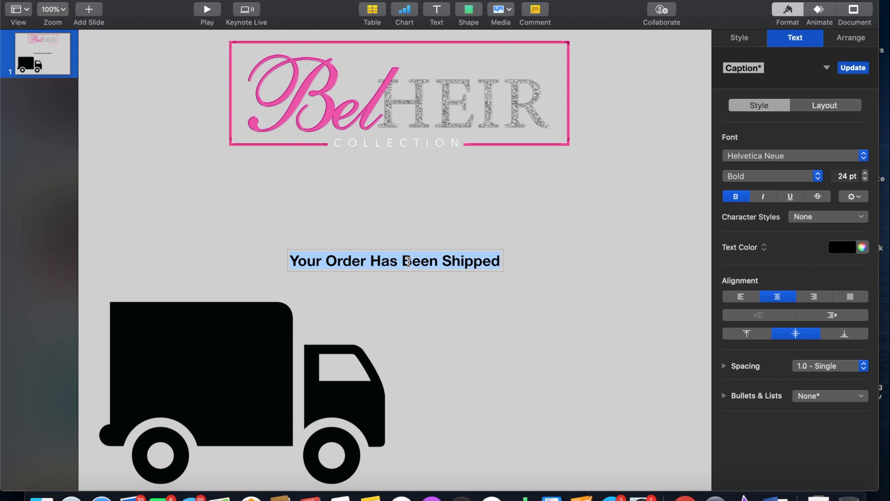
text(Your)
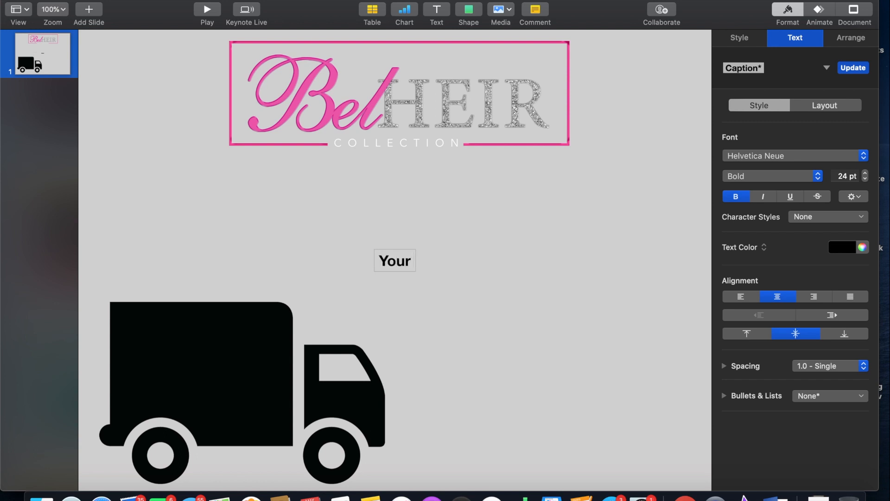
text( Order)
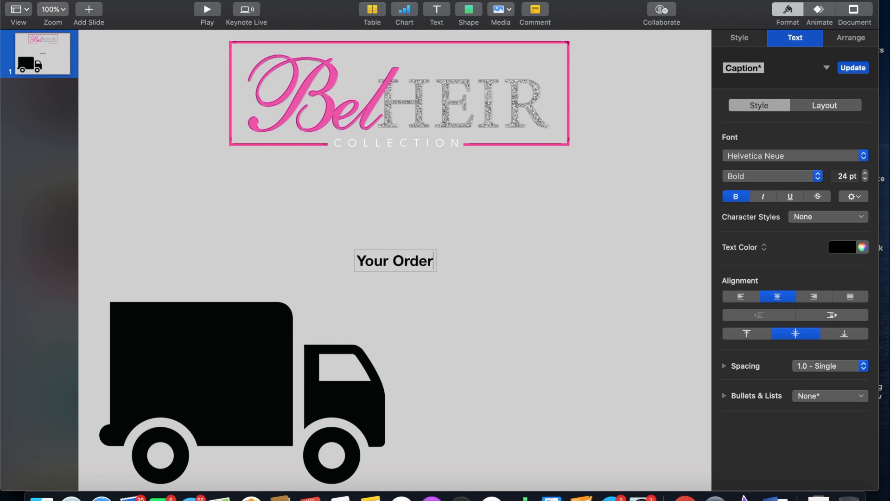
text(s H)
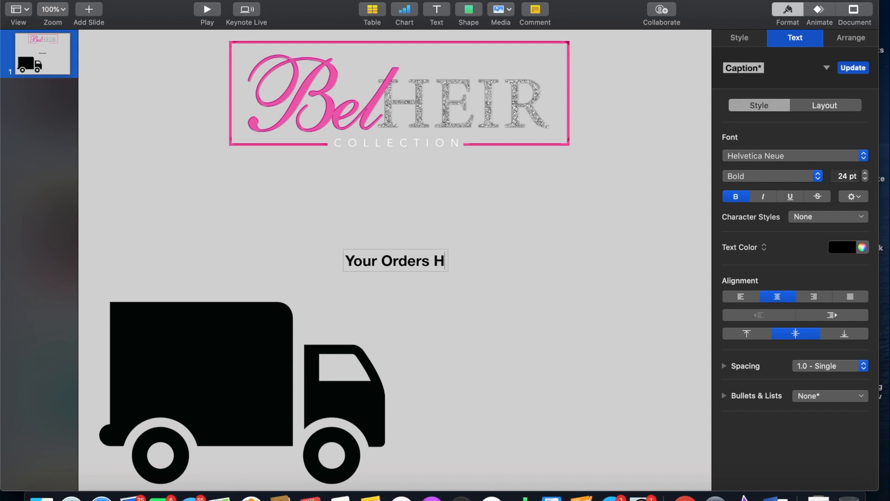
text(ave)
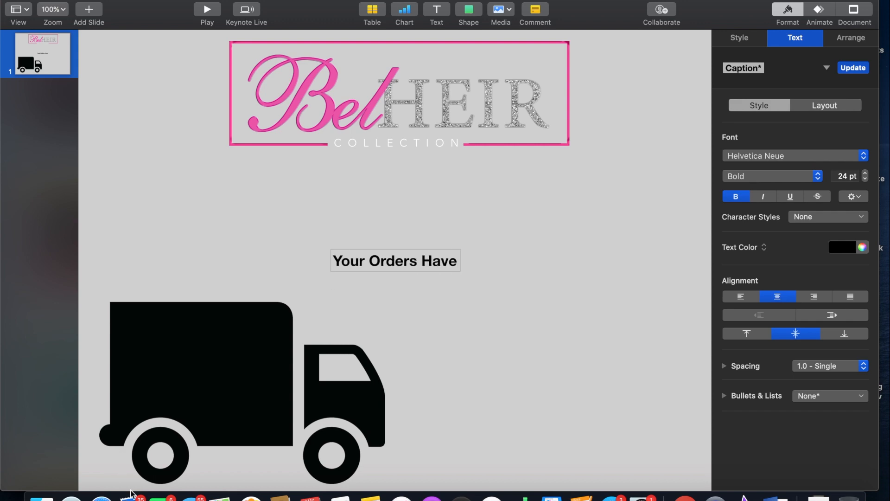
- Switch to Safari and compare the wording and lettering of the pink Dulce and Luxe Pink Lashes shipping flyers
click(101, 497)
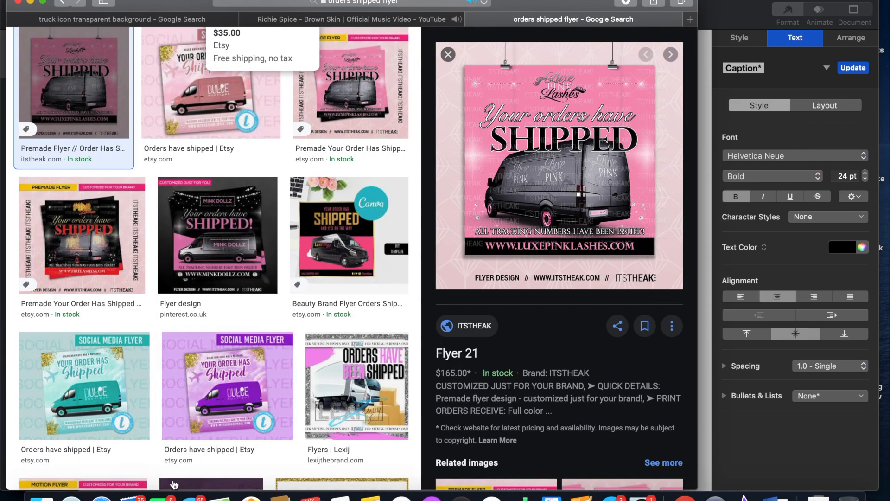
click(222, 119)
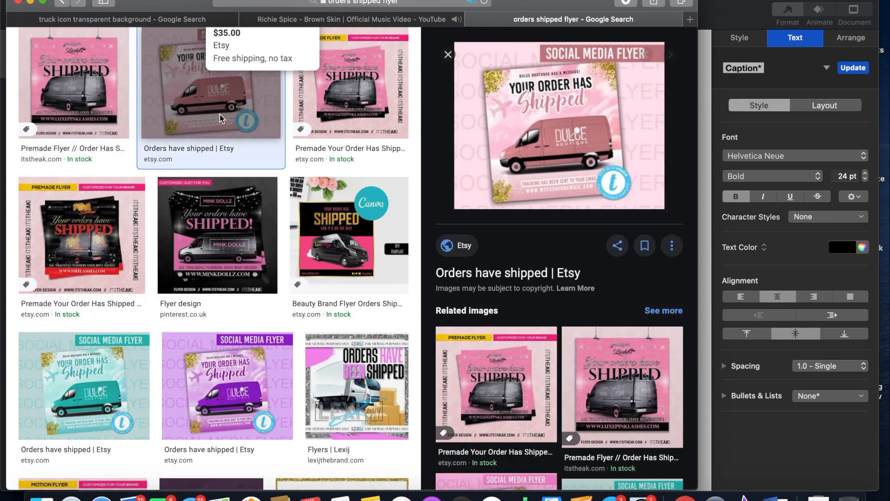
click(98, 117)
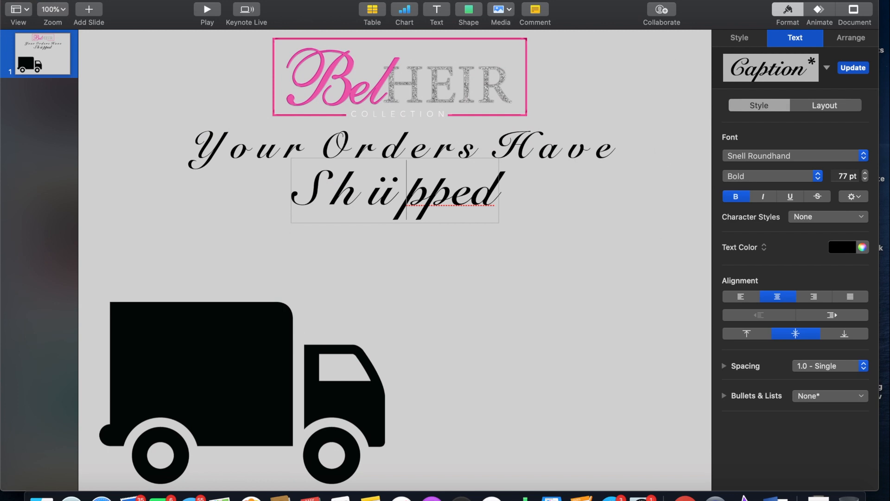
- Space out the remaining letters of "Shipped" to match the line above and delete the extra "i"
click(418, 195)
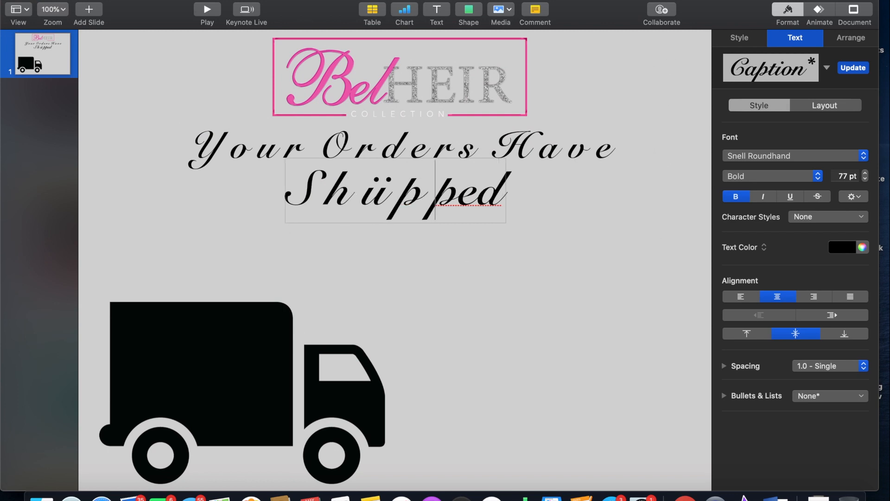
key(Right)
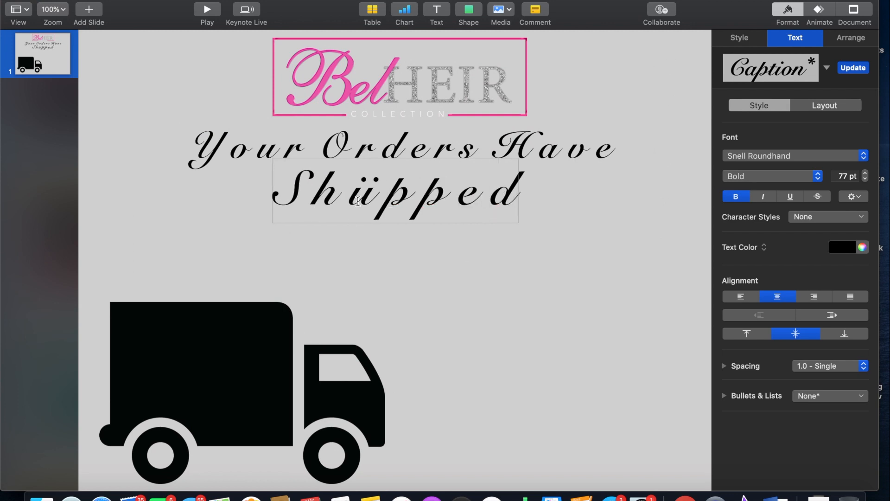
key(BackSpace)
click(570, 187)
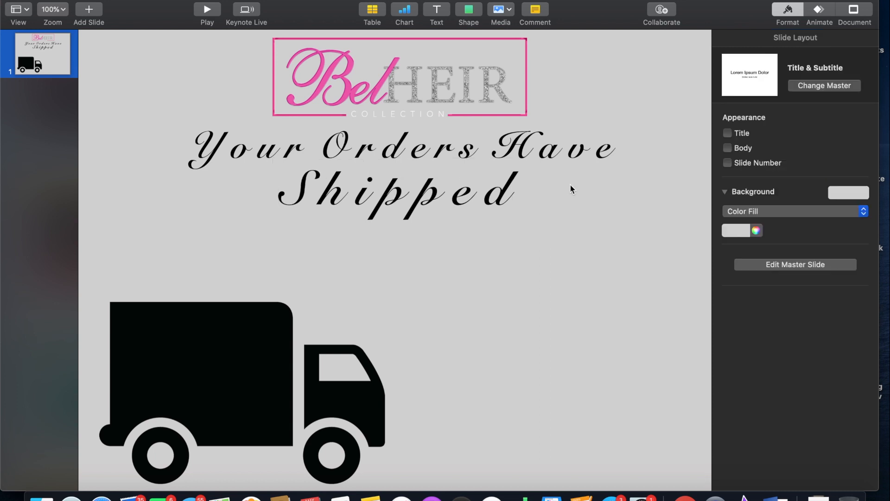
- Move the "Shipped" text box so it sits centered directly beneath the "Your Orders Have" line
click(440, 202)
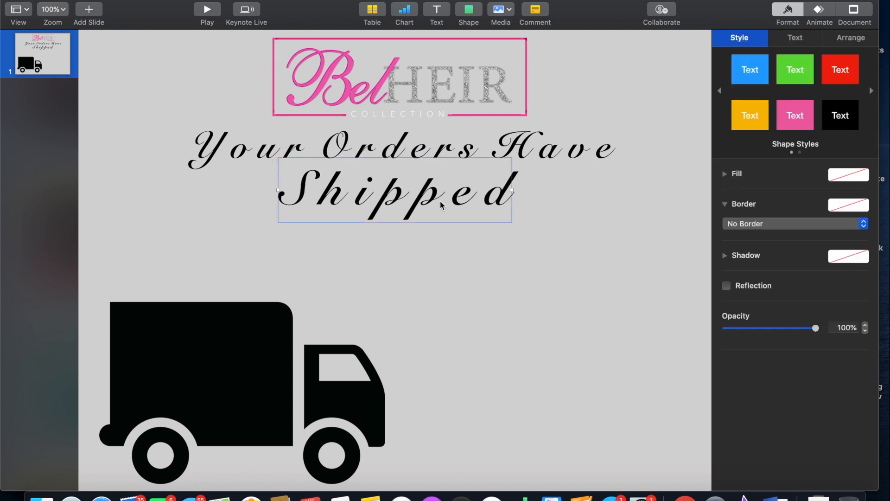
drag(440, 202, 441, 188)
mouse_move(500, 148)
mouse_down()
mouse_move(519, 148)
mouse_move(504, 149)
mouse_up()
drag(499, 147, 474, 154)
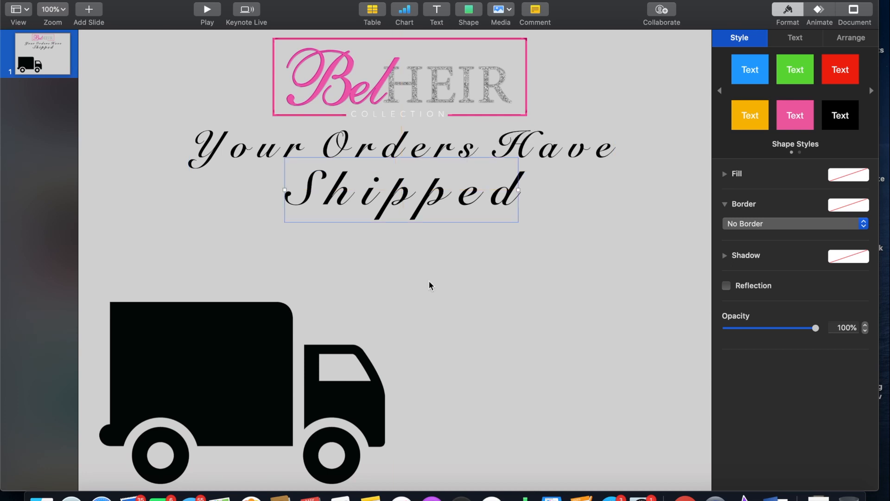
click(433, 277)
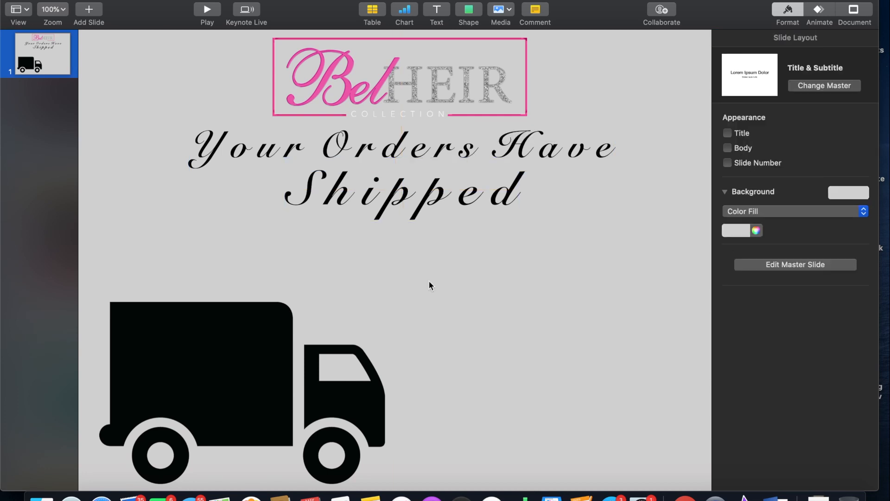
- Enlarge the "Your Orders Have" text to 63 pt
click(445, 153)
click(446, 157)
click(446, 149)
triple_click(447, 148)
click(865, 174)
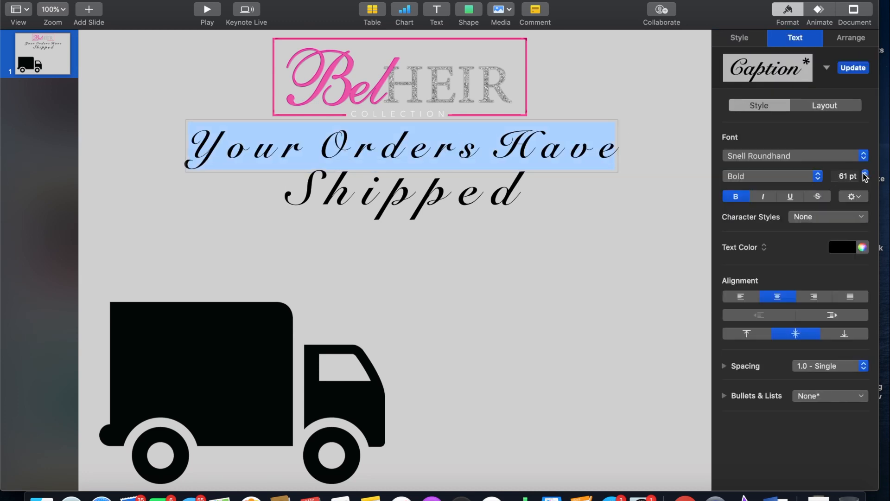
click(864, 174)
click(864, 174)
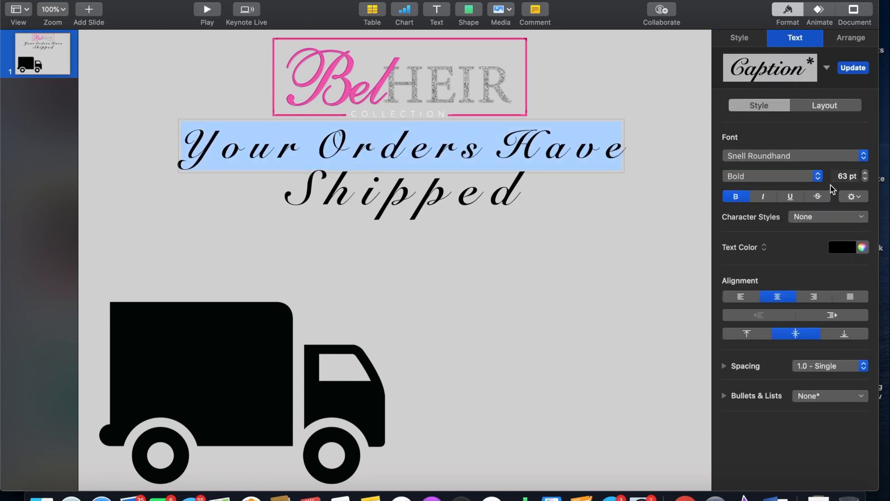
- Try the "Your Orders Have" and "Shipped" lines without bold, restoring bold on each
click(743, 198)
click(743, 198)
click(474, 197)
double_click(474, 197)
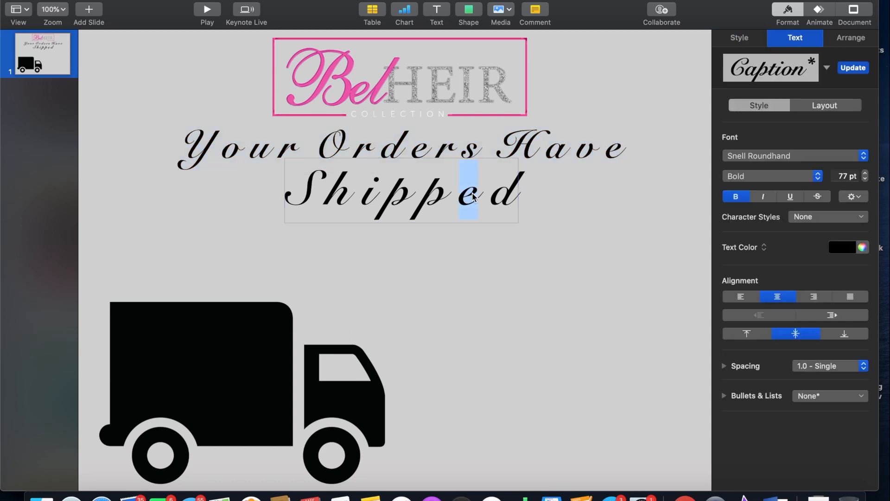
click(743, 196)
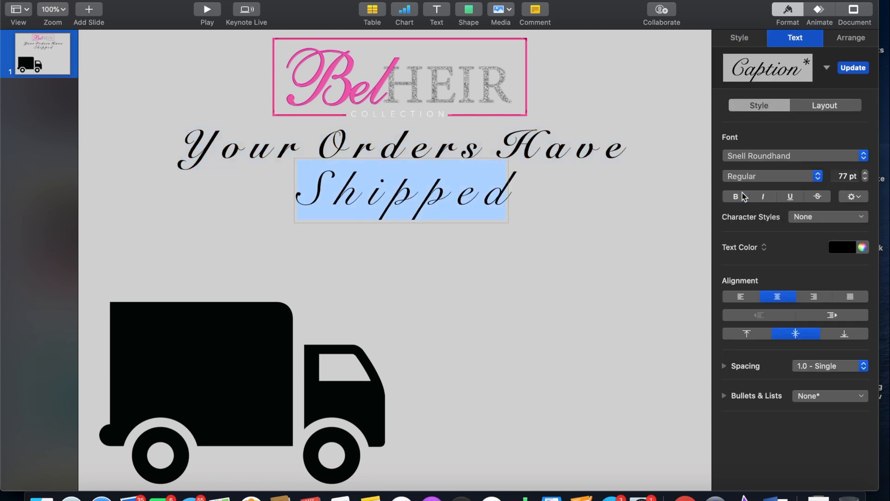
click(741, 198)
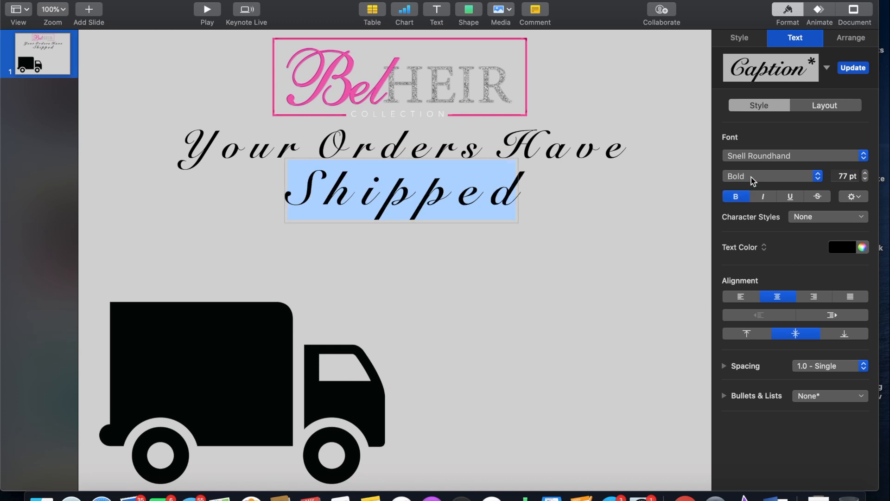
- Set the Snell Roundhand typeface of both the "Your Orders Have" and "Shipped" lines to Black
click(594, 157)
triple_click(593, 156)
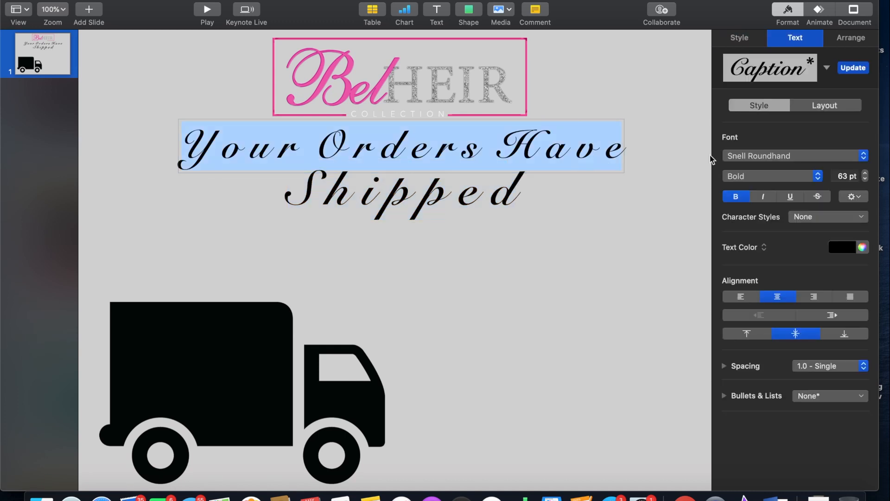
click(752, 176)
click(757, 166)
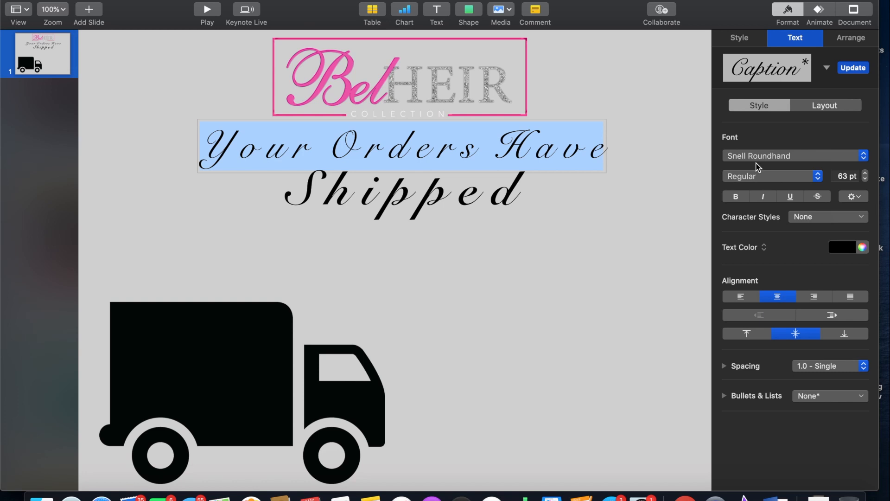
click(754, 183)
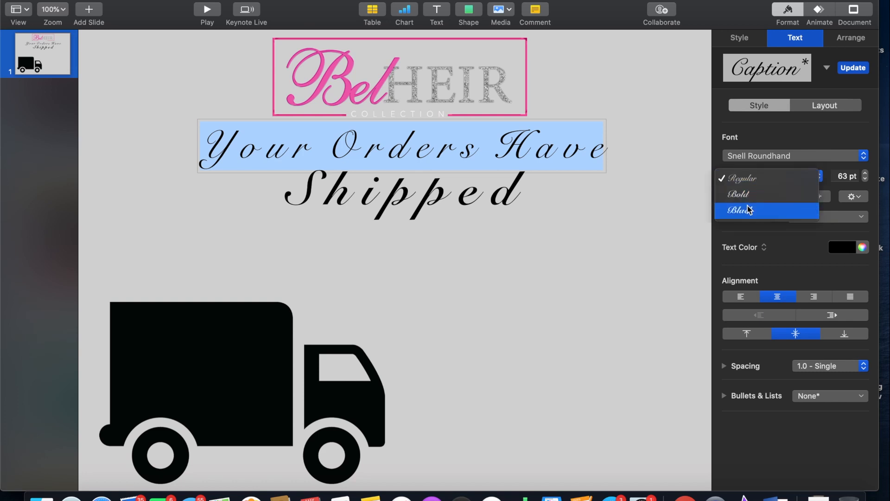
click(747, 205)
click(506, 189)
double_click(507, 189)
click(741, 174)
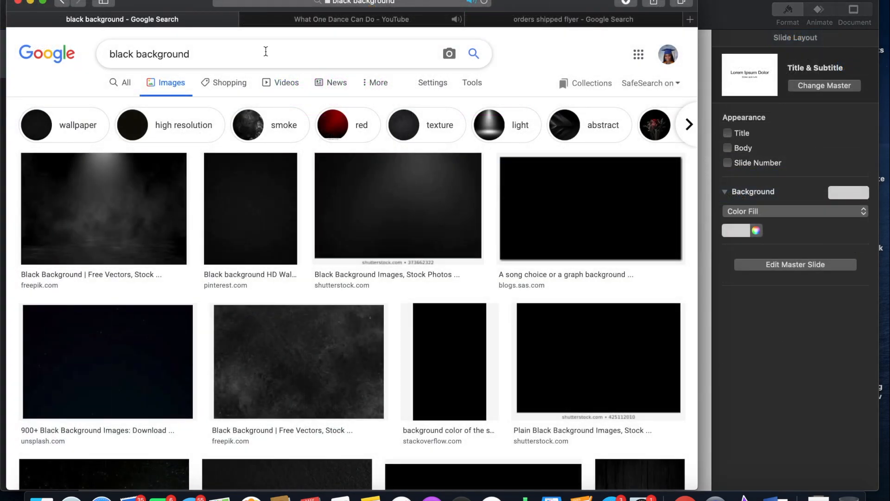
- Copy the plain black 2560X1440 wallpaper image from the high-resolution "black background" image results in Safari
click(195, 139)
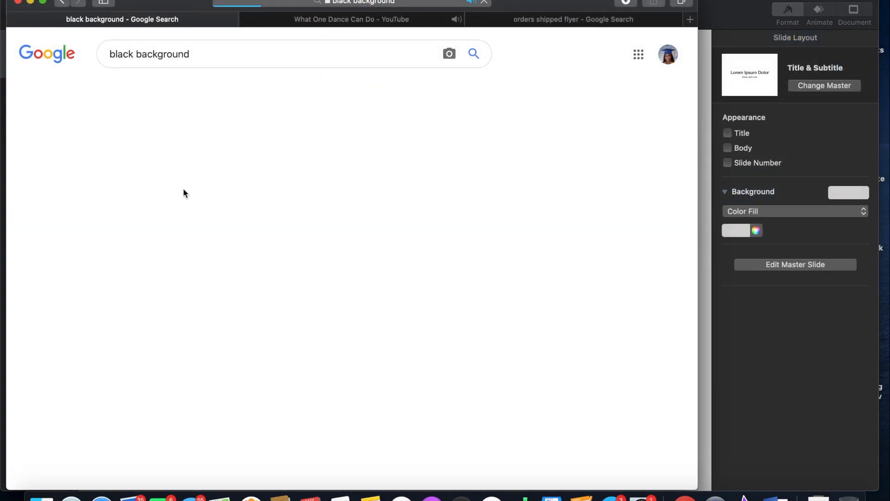
scroll(219, 269, down, 5)
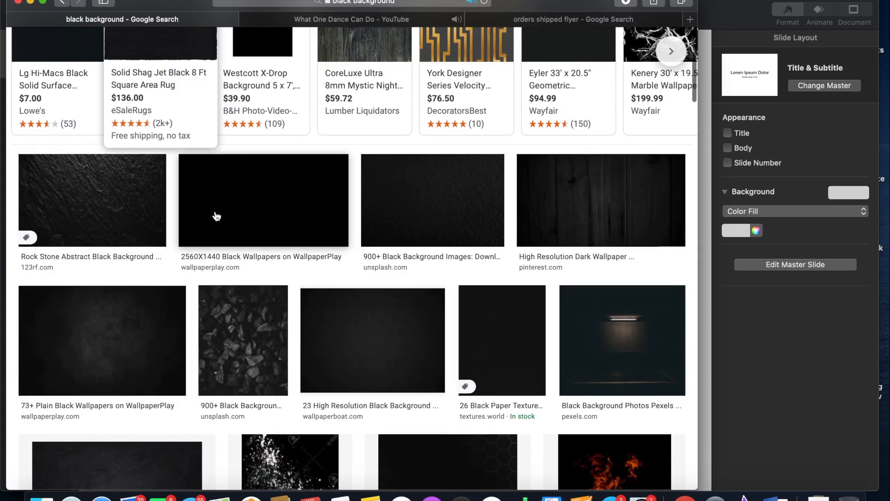
click(215, 211)
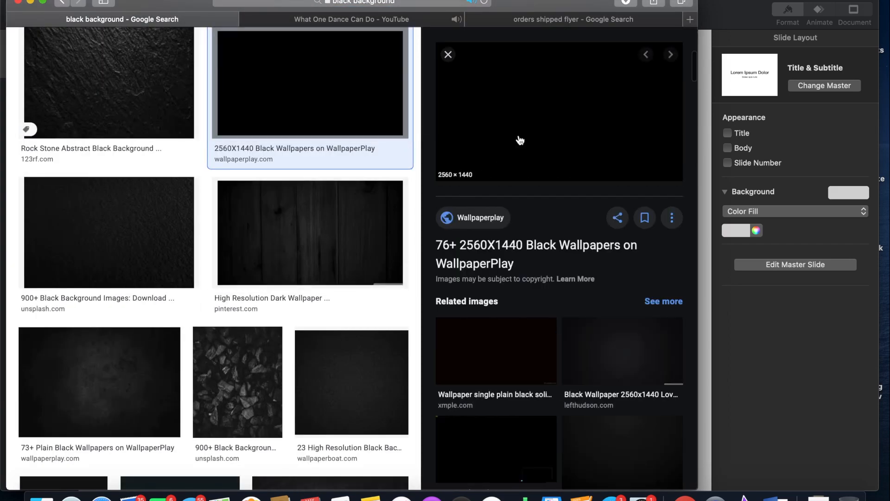
right_click(518, 134)
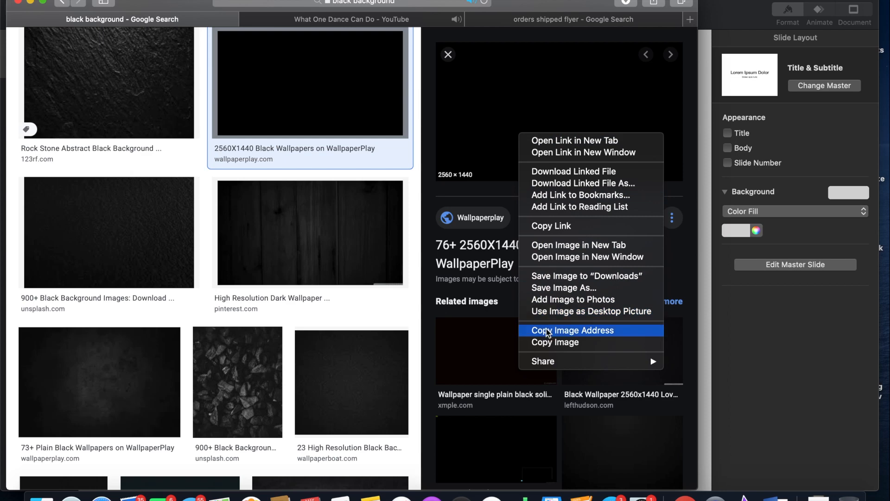
click(547, 341)
- Return to Keynote, paste the black image and place it as a full-width band along the slide's bottom edge
click(708, 260)
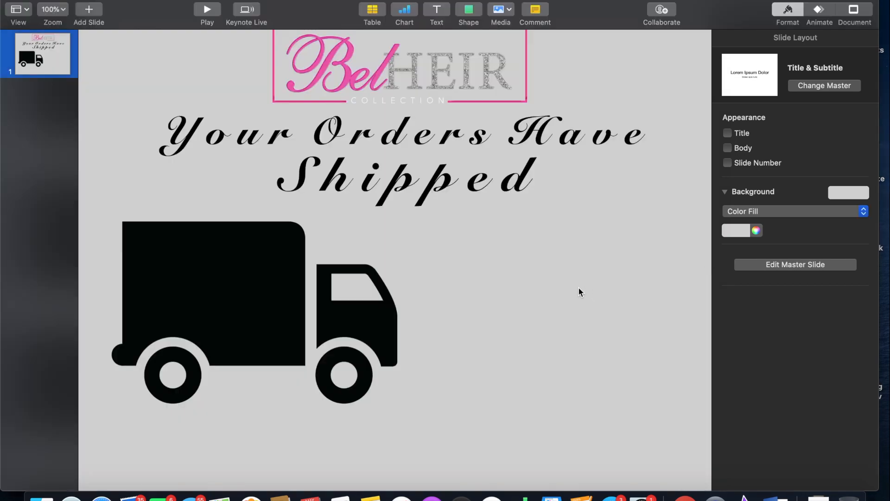
key(super+v)
drag(430, 226, 458, 500)
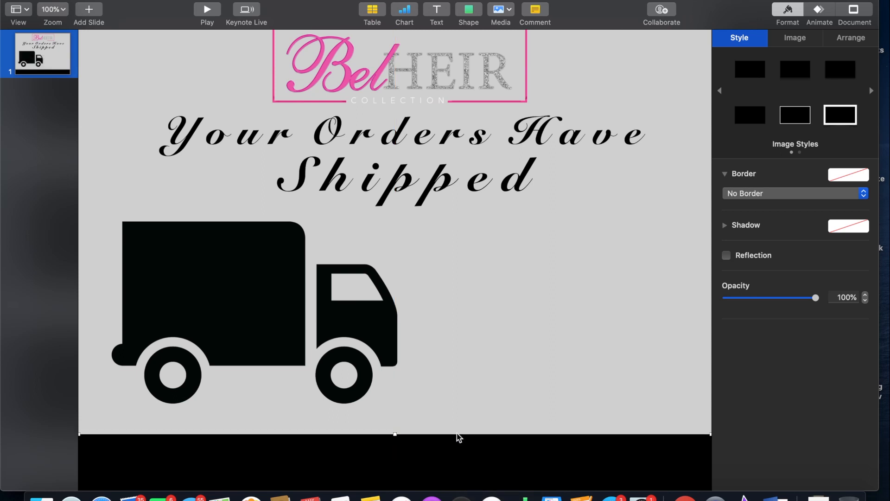
click(555, 327)
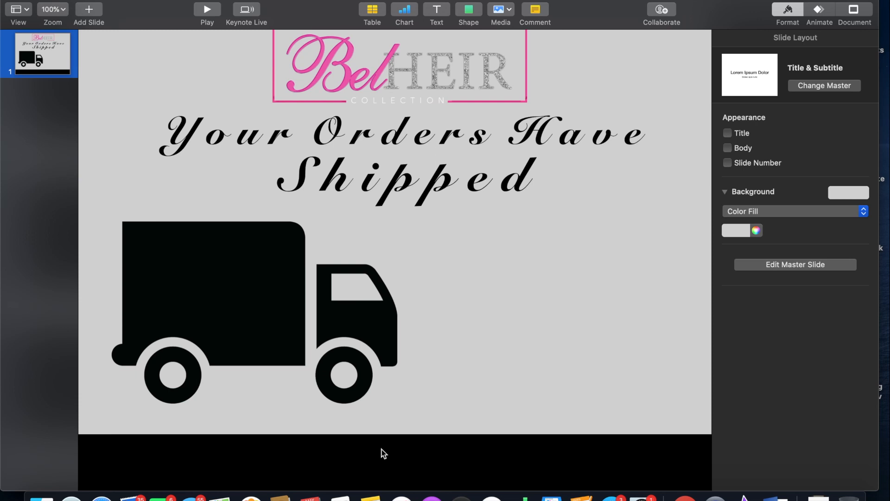
- Add a new text box to the slide and check the reference orders-shipped flyer among the Safari image results
click(436, 10)
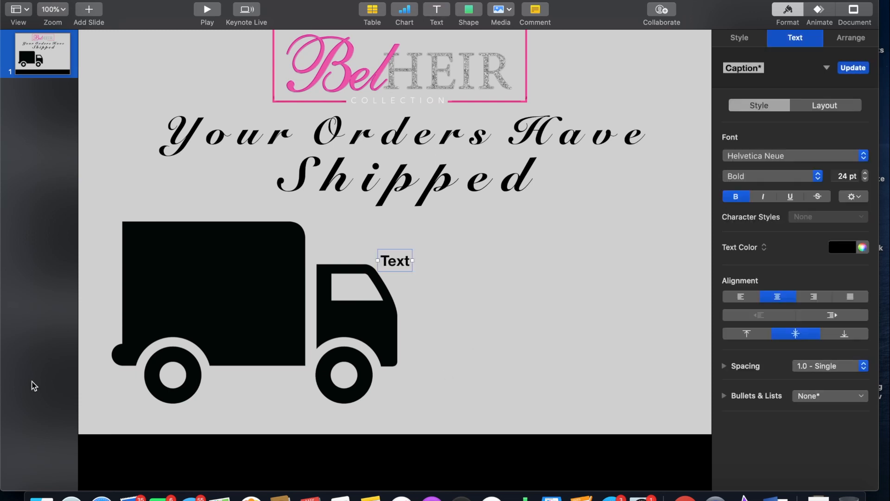
click(101, 497)
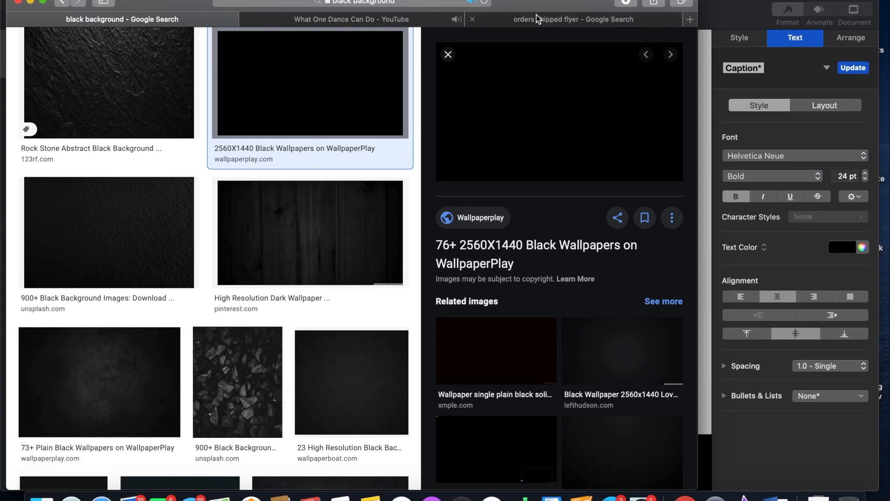
click(537, 19)
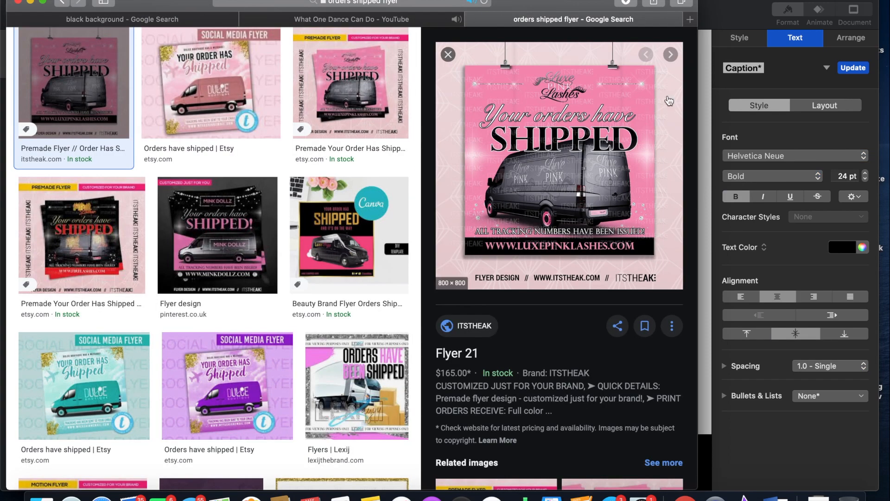
click(701, 91)
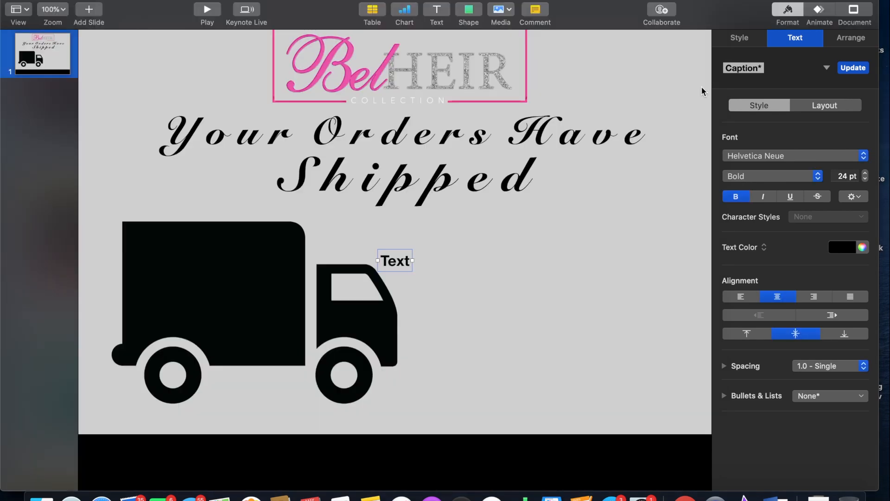
double_click(397, 261)
key(BackSpace)
text(W)
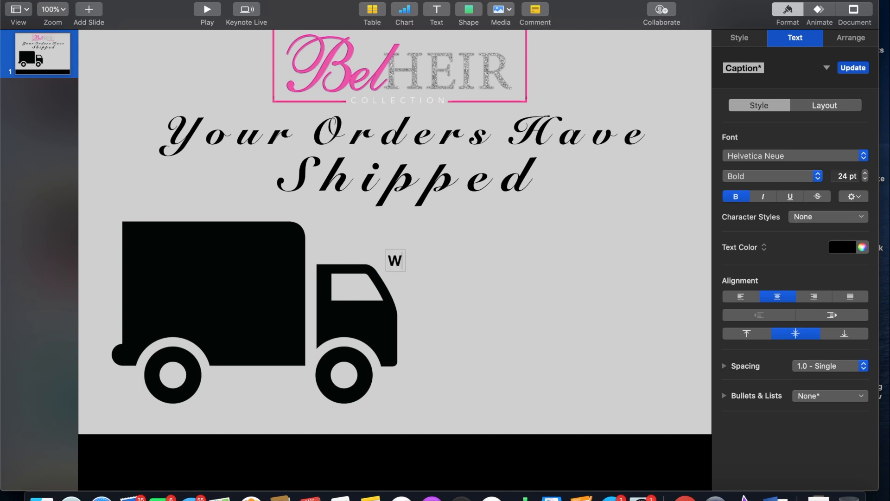
text(WW. B)
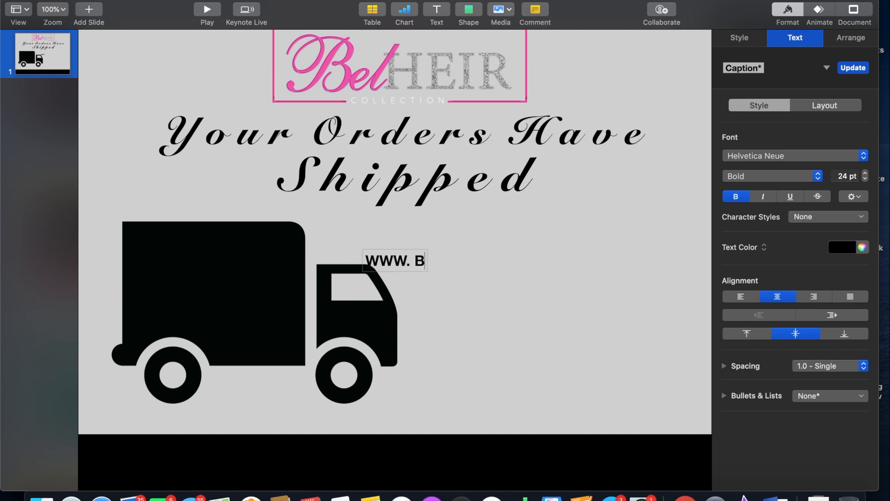
text(ELHEIRCO.COM)
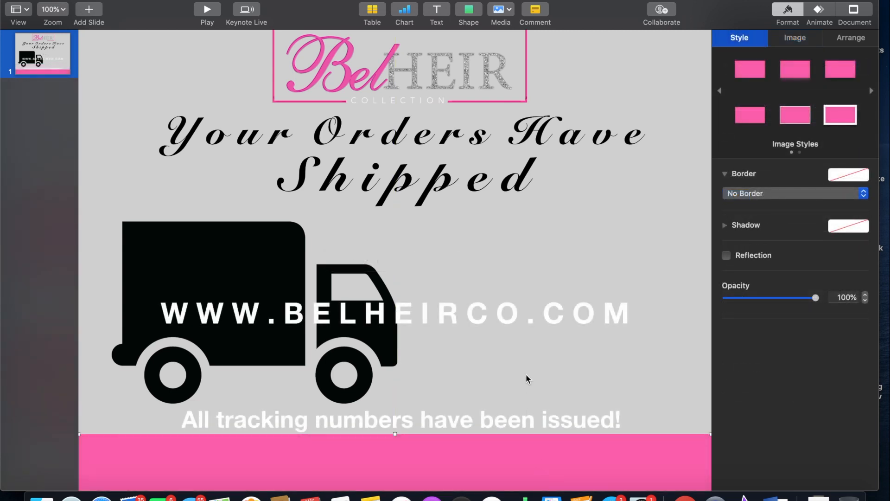
click(532, 320)
drag(564, 317, 552, 457)
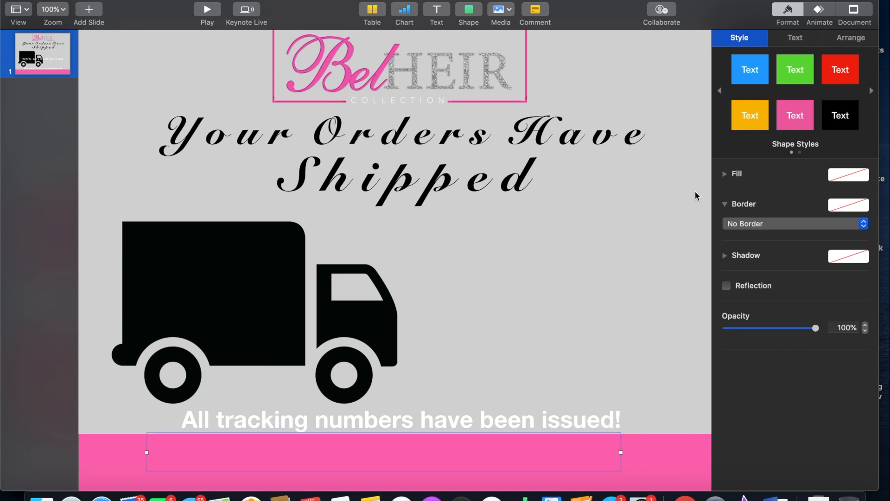
click(824, 18)
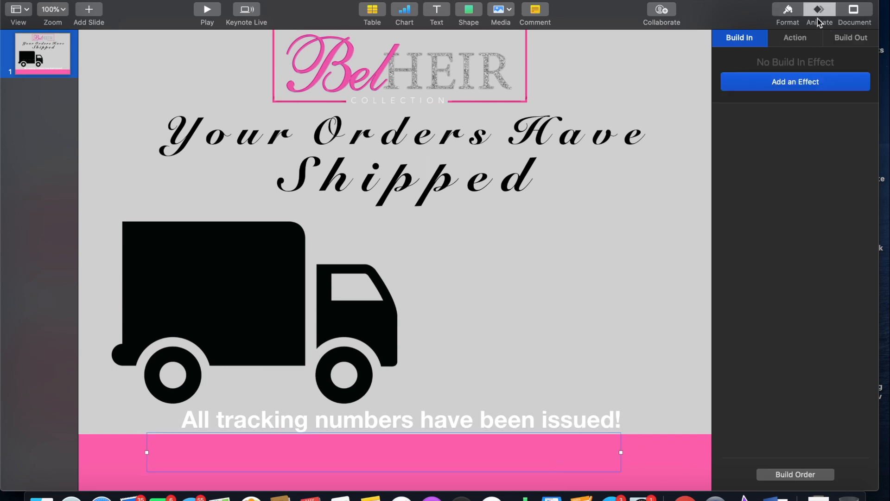
click(788, 12)
click(848, 37)
click(840, 69)
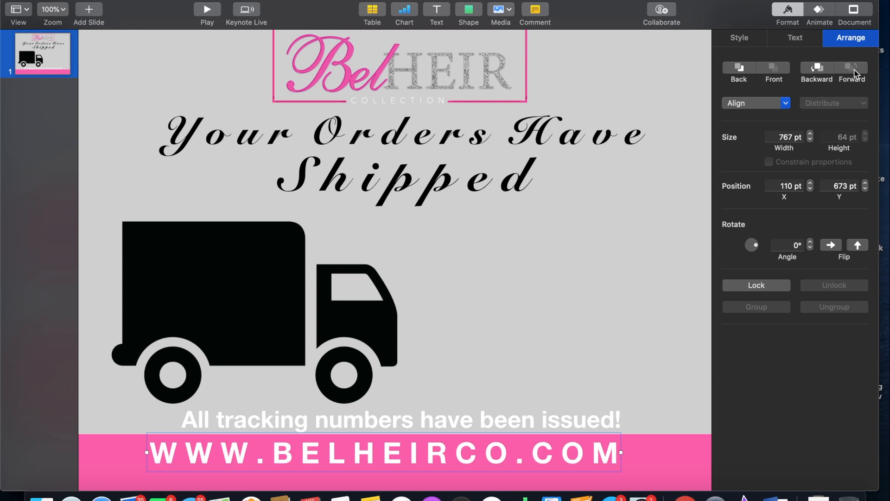
- Lower the website text within the pink band and shift the band slightly down the slide
click(555, 298)
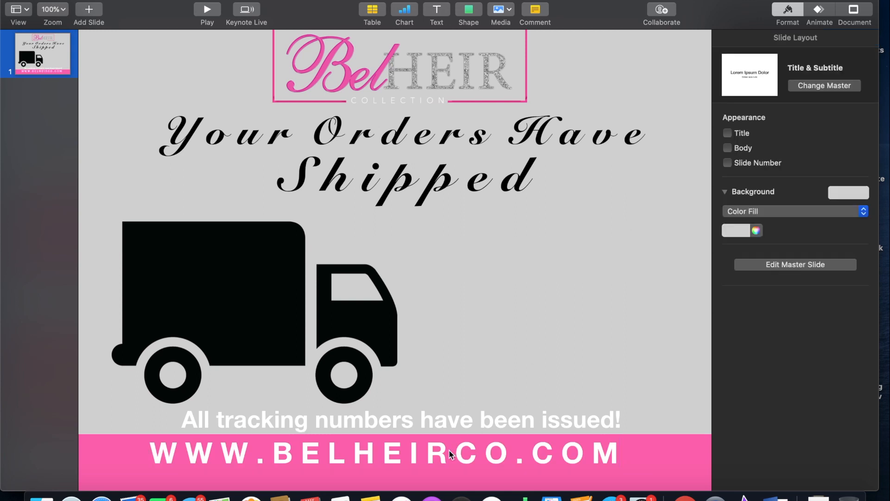
drag(449, 450, 462, 468)
click(577, 322)
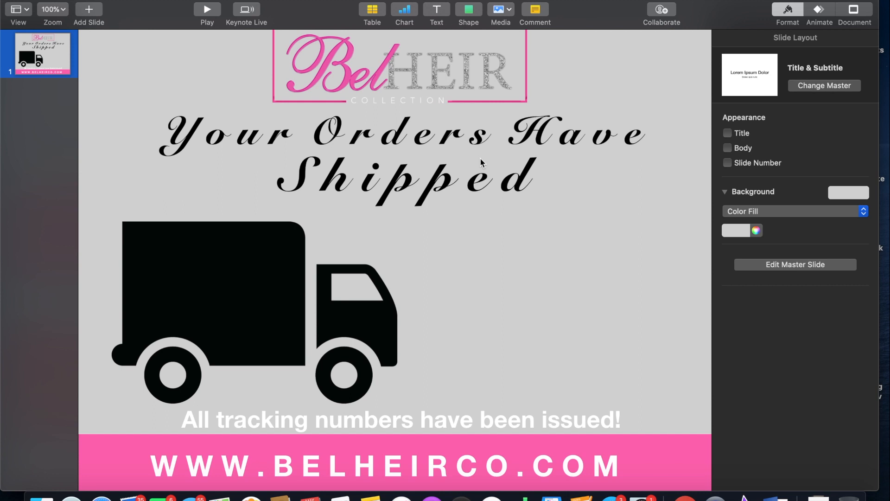
click(385, 446)
drag(662, 453, 662, 464)
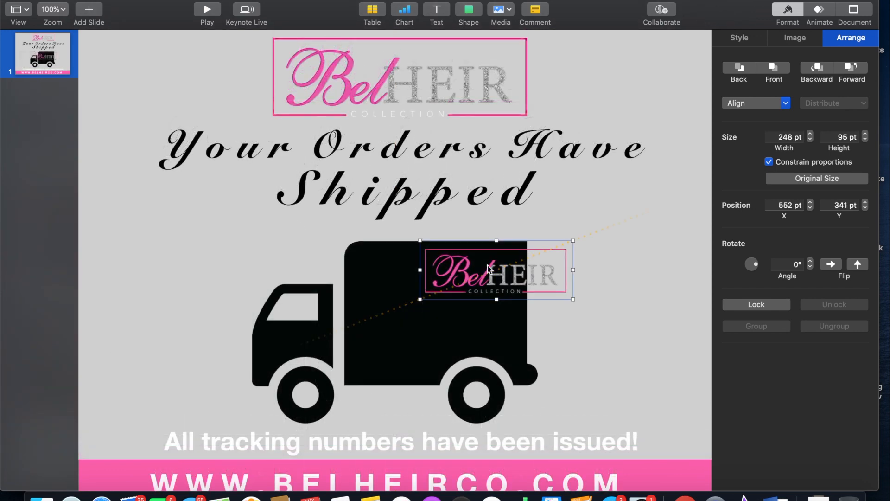
- Position the small BelHeir logo on the truck's cargo box and enlarge it to about 287 pt wide
mouse_move(517, 257)
mouse_down()
mouse_move(492, 267)
mouse_move(512, 259)
mouse_move(553, 265)
mouse_move(515, 295)
mouse_move(490, 291)
mouse_move(522, 262)
mouse_up()
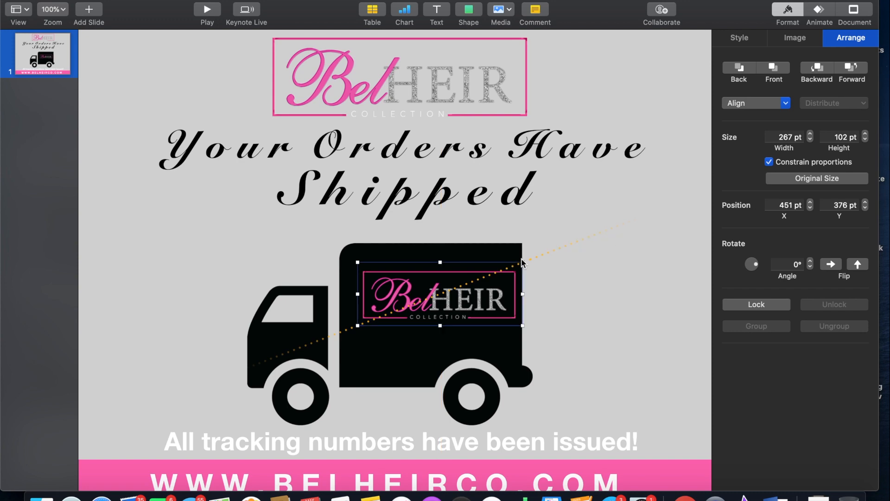
drag(357, 325, 348, 331)
click(614, 274)
drag(465, 301, 461, 307)
click(557, 279)
- Delete the large BelHeir logo above the headline and move both headline lines up into its place
click(510, 101)
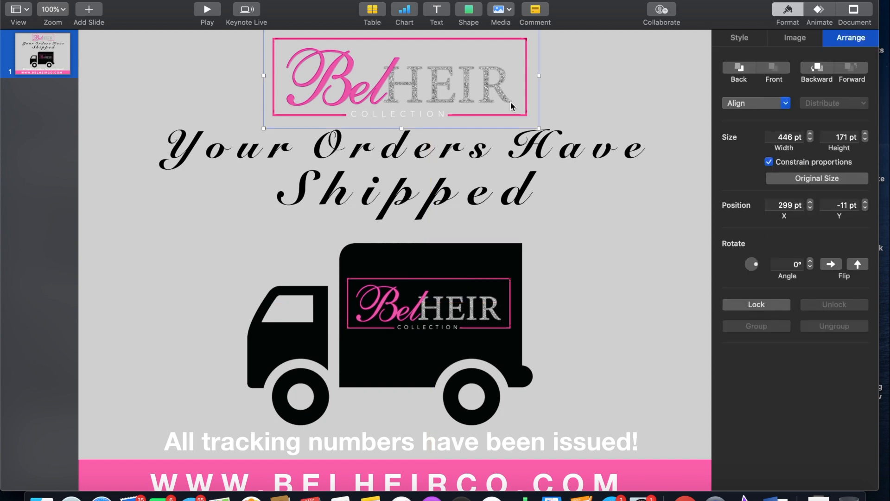
key(Delete)
drag(485, 138, 489, 73)
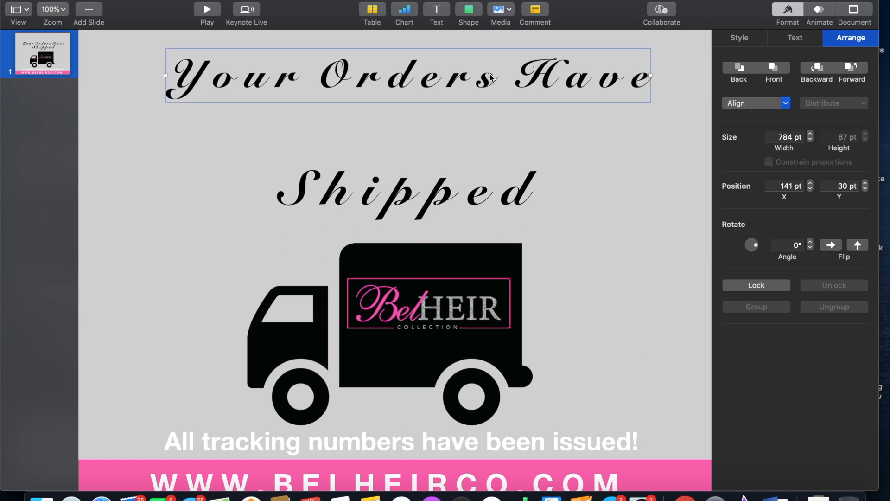
drag(434, 190, 441, 127)
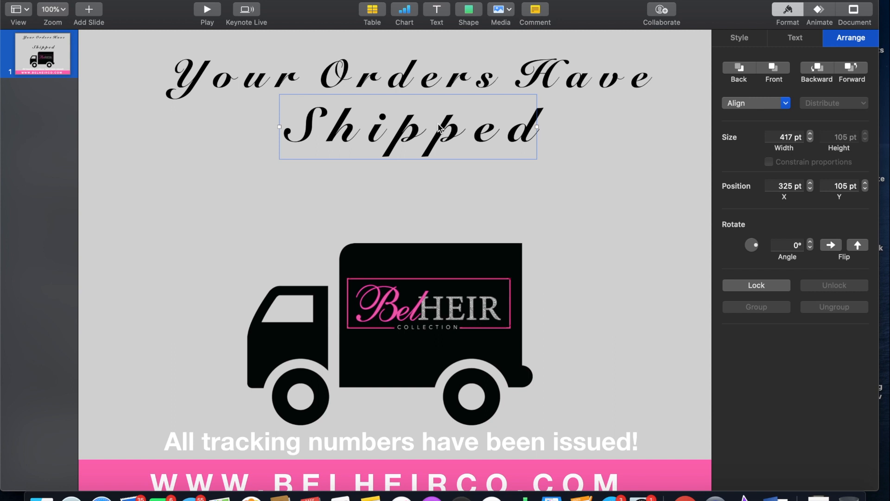
drag(437, 83, 460, 82)
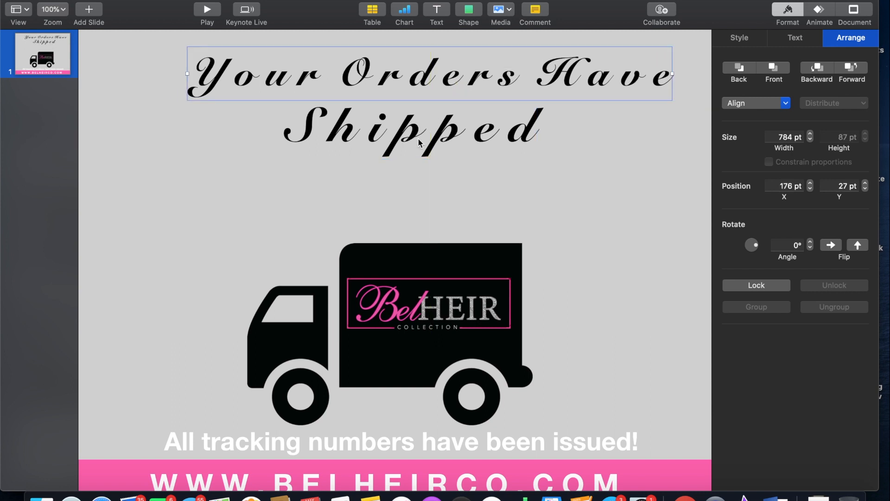
drag(419, 144, 406, 142)
- Increase the font size of the "Your Orders Have" line by 7 pt
click(404, 80)
triple_click(404, 80)
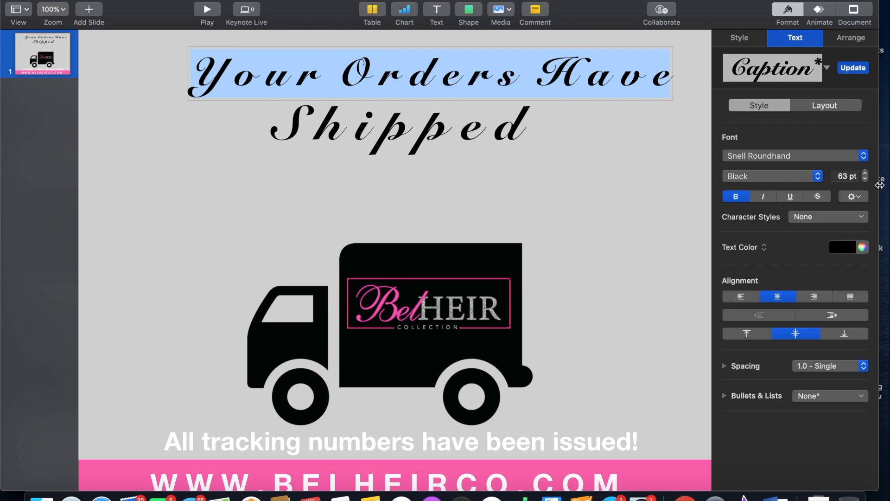
click(865, 173)
click(865, 173)
click(865, 173)
click(865, 173)
click(865, 173)
click(865, 173)
click(865, 173)
click(606, 160)
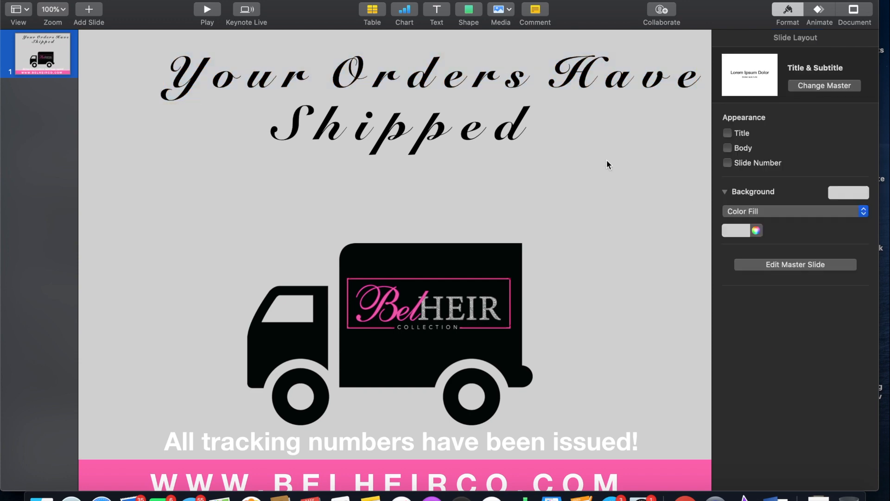
- Reposition the enlarged "Your Orders Have" line and the "Shipped" line so they sit centred near the slide's upper edge
click(510, 80)
drag(510, 80, 485, 77)
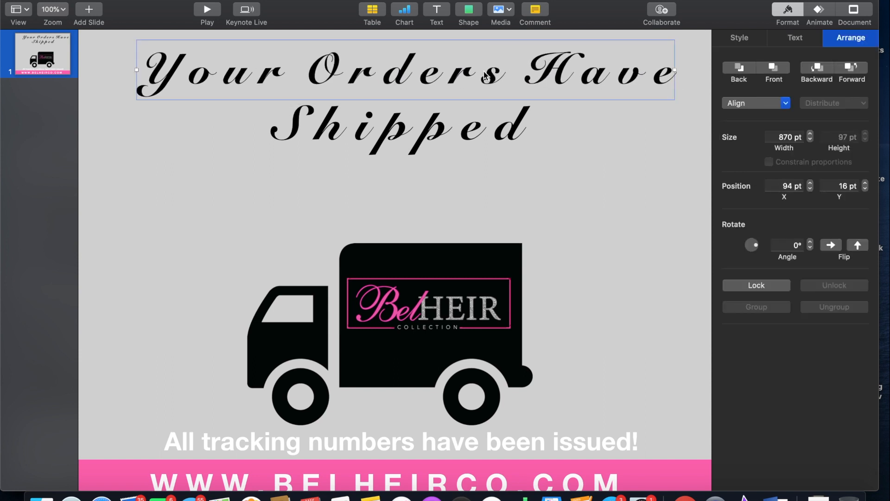
drag(448, 130, 442, 128)
- Enlarge the truck to about 536 pt wide, centre it below the headline and realign the BelHeir logo on its cargo box
click(432, 258)
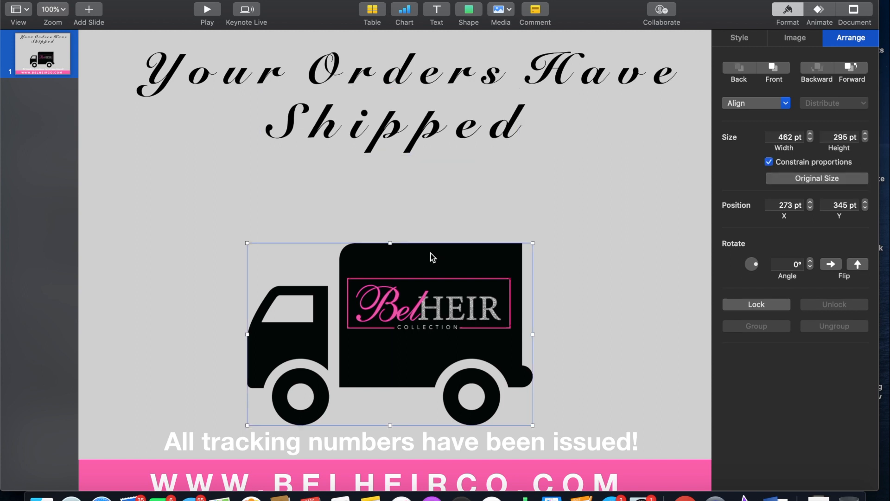
drag(248, 245, 213, 197)
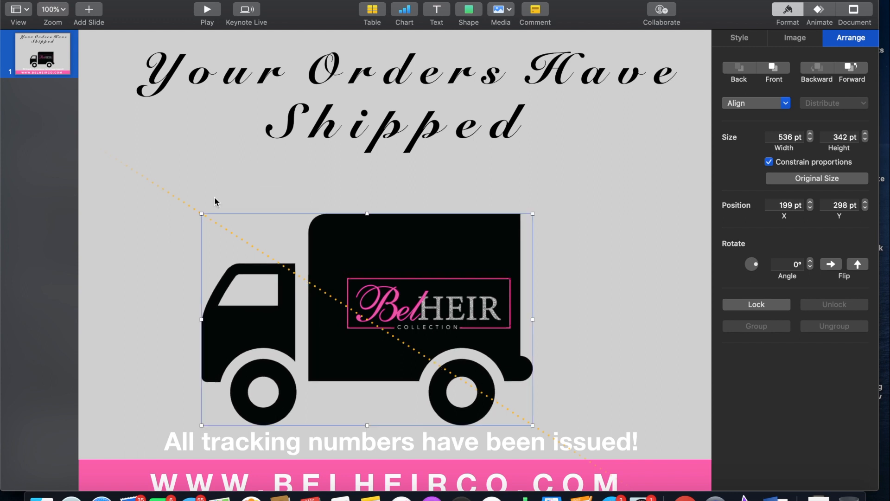
drag(427, 253, 467, 235)
click(419, 304)
drag(420, 303, 445, 270)
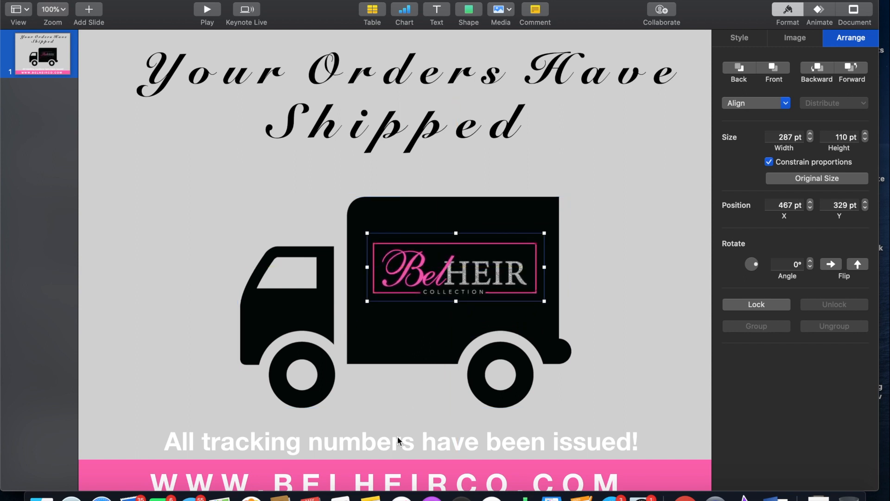
mouse_move(384, 349)
mouse_down()
mouse_move(397, 350)
mouse_move(394, 343)
mouse_up()
- Preview the Skid build-in effect on the truck and use it as the truck's entrance animation
click(818, 14)
click(782, 82)
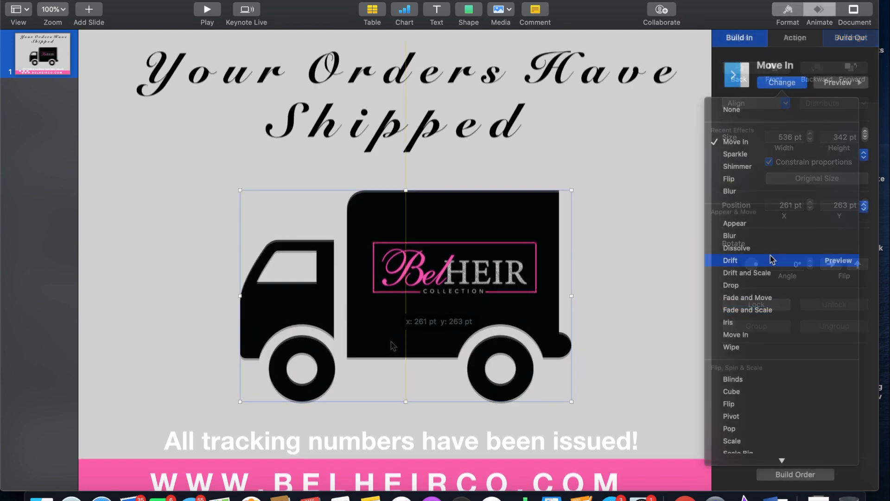
scroll(787, 281, down, 10)
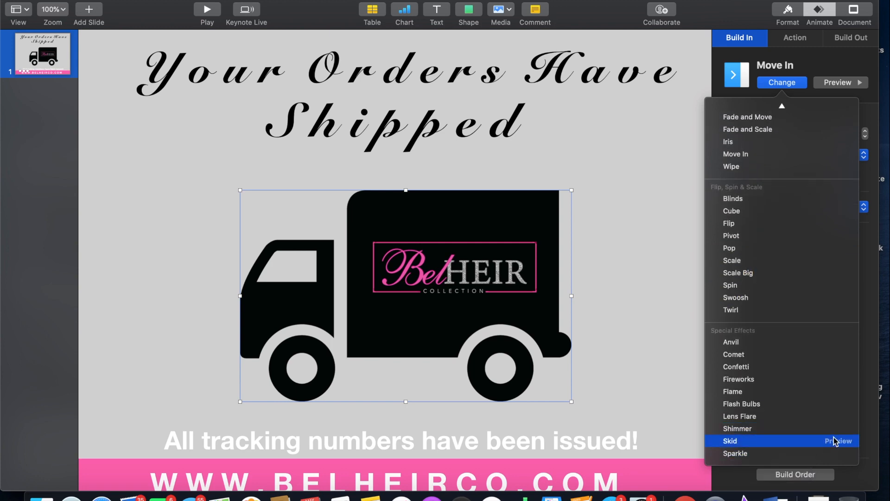
click(834, 440)
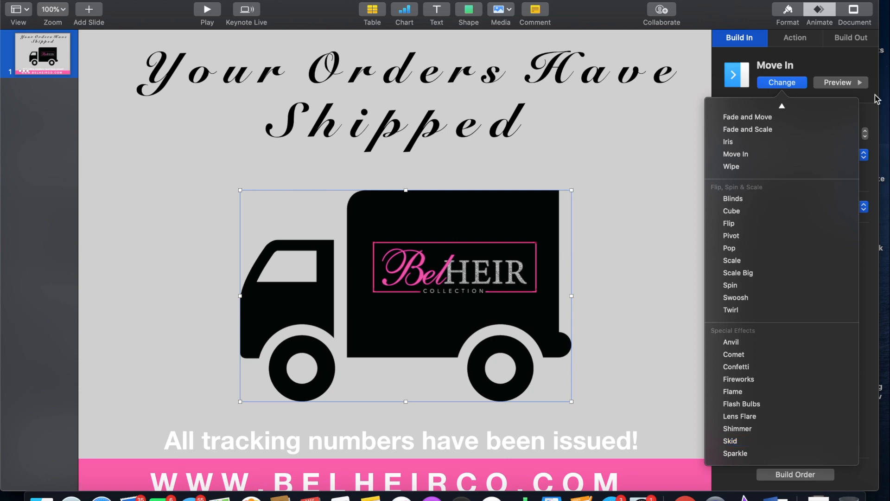
- Preview the Move Out build-out effect on the truck
click(864, 43)
click(842, 88)
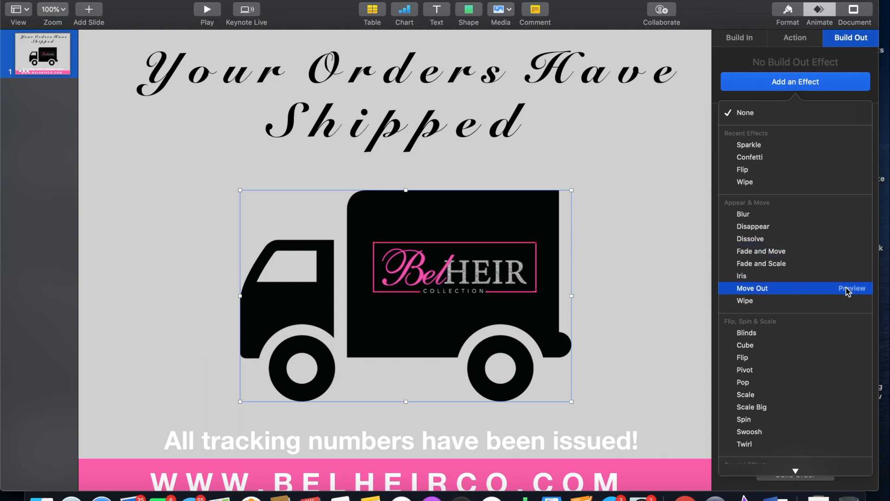
click(846, 289)
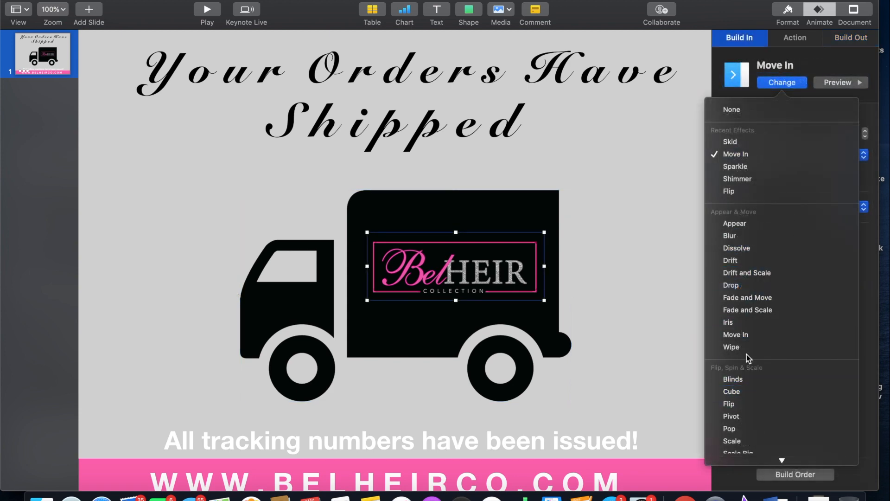
- Set the build-in effect of the BelHeir logo on the truck to Skid and check its action and build-out effects
scroll(758, 263, down, 5)
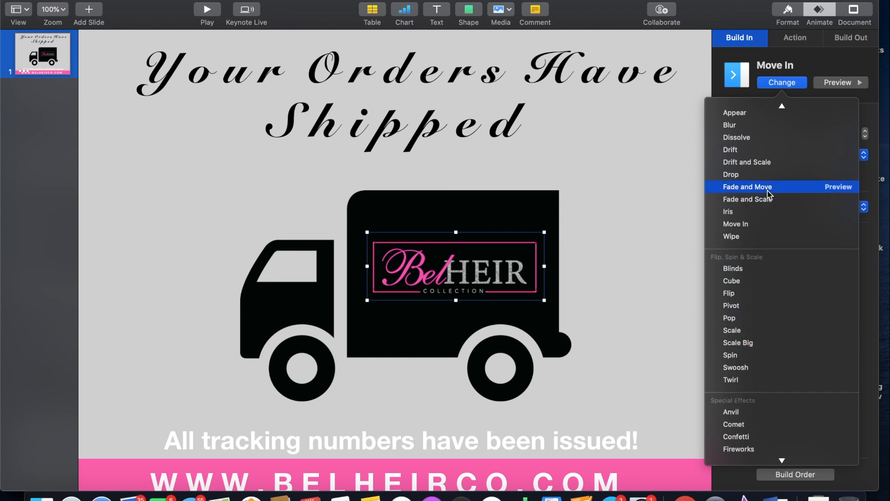
scroll(766, 190, down, 3)
click(756, 446)
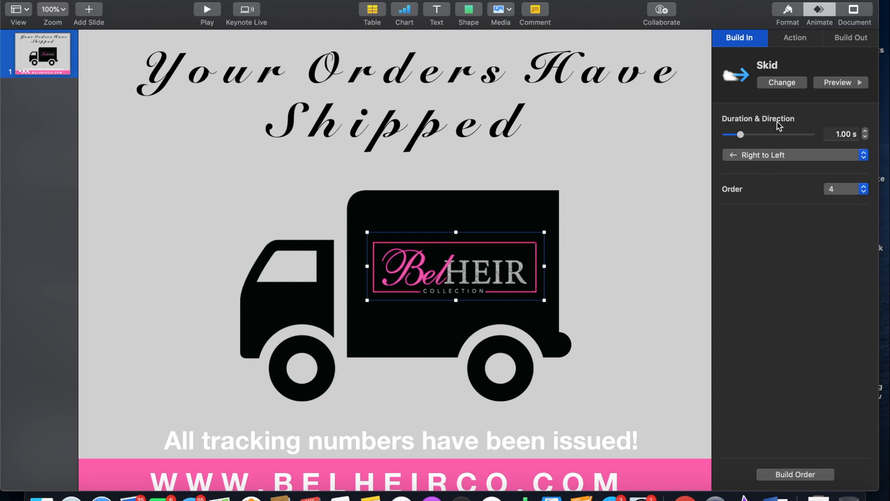
click(808, 42)
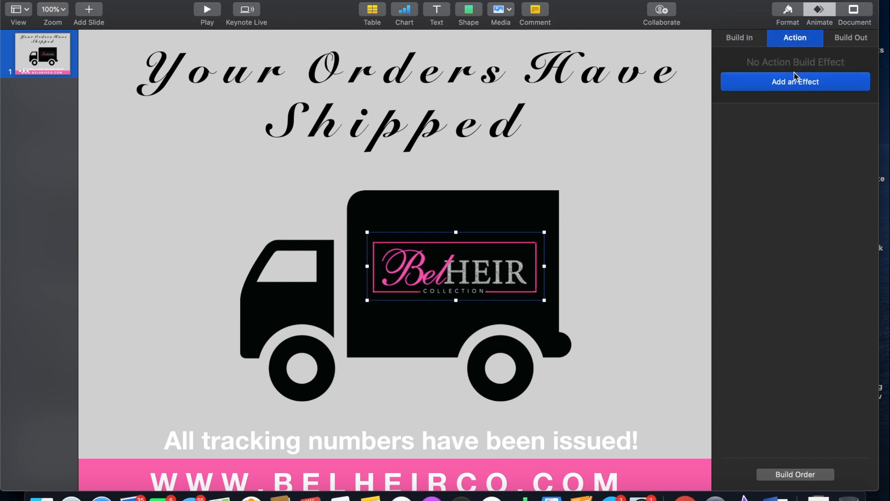
click(841, 41)
- Add a Move Out build-out effect to the truck
click(556, 202)
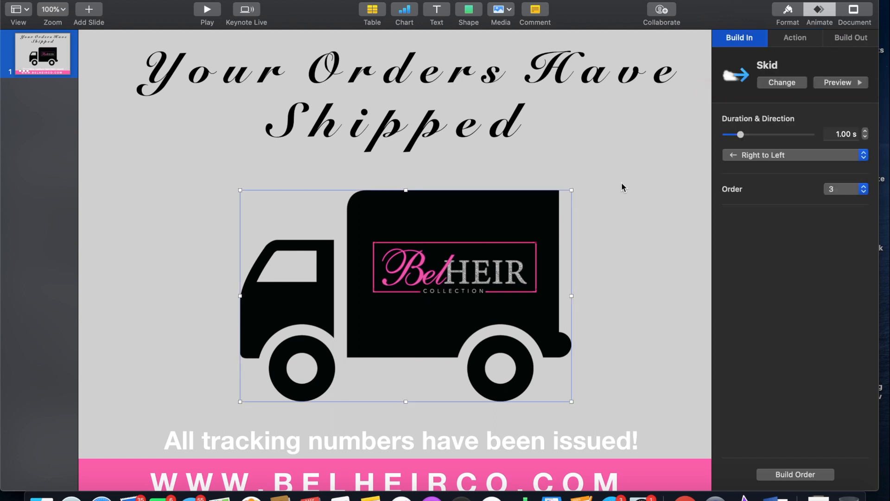
click(838, 41)
click(811, 84)
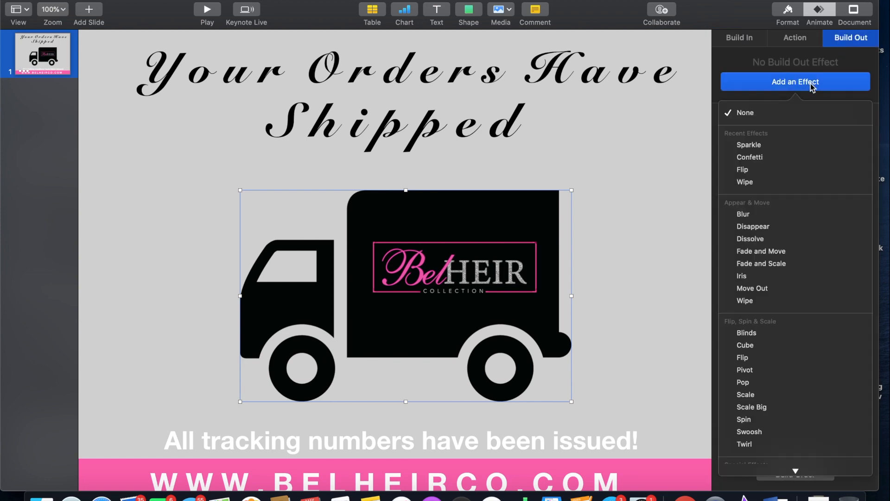
click(764, 289)
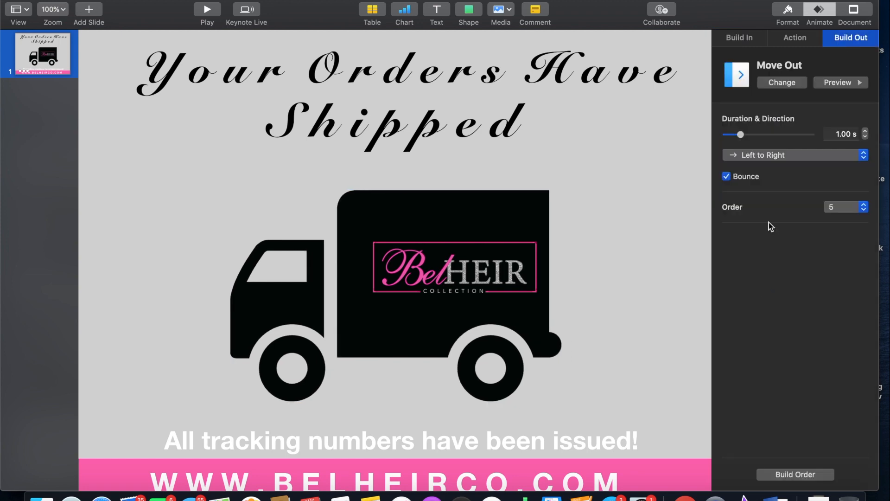
- Set the truck's Move Out direction to Right to Left and preview its build-in and build-out effects
click(769, 157)
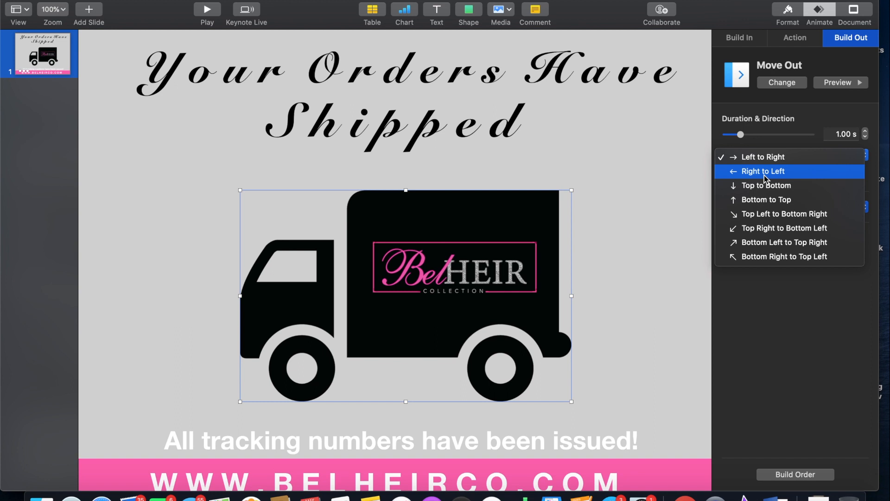
click(764, 172)
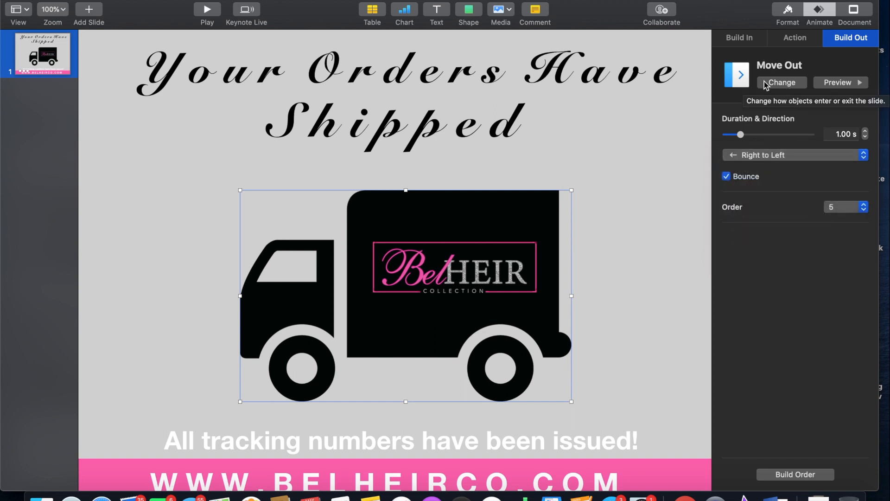
click(749, 40)
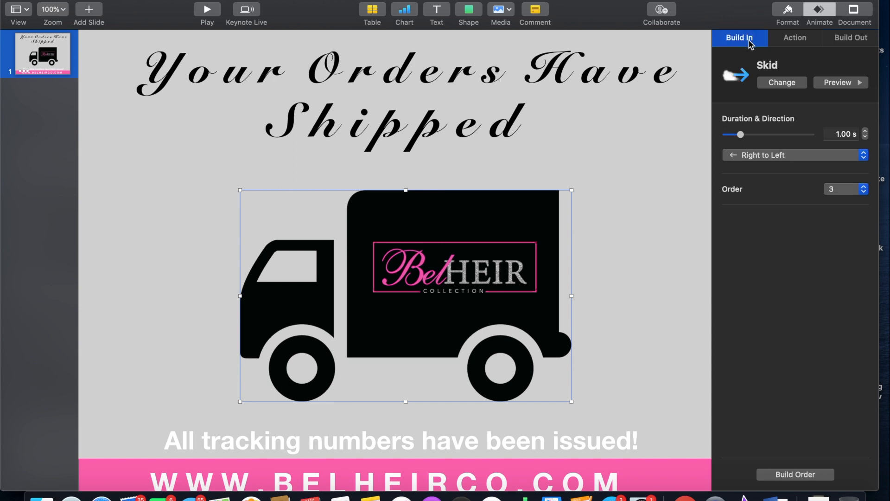
click(833, 84)
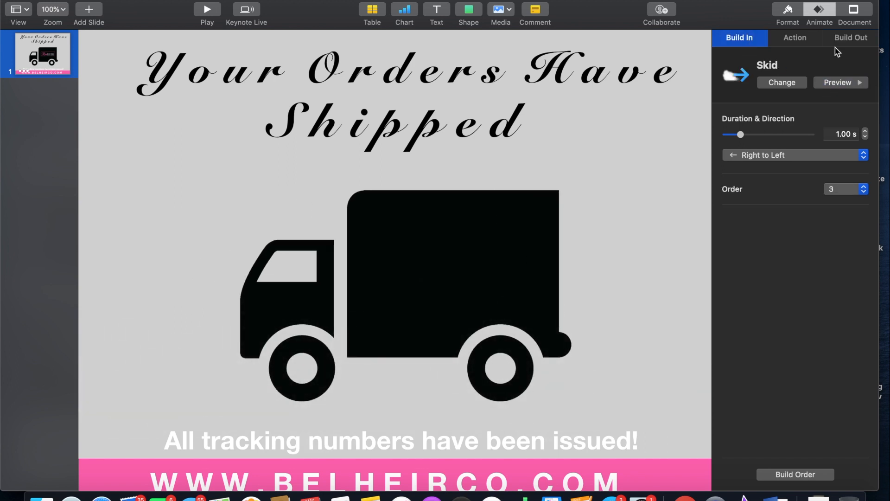
click(839, 41)
click(835, 86)
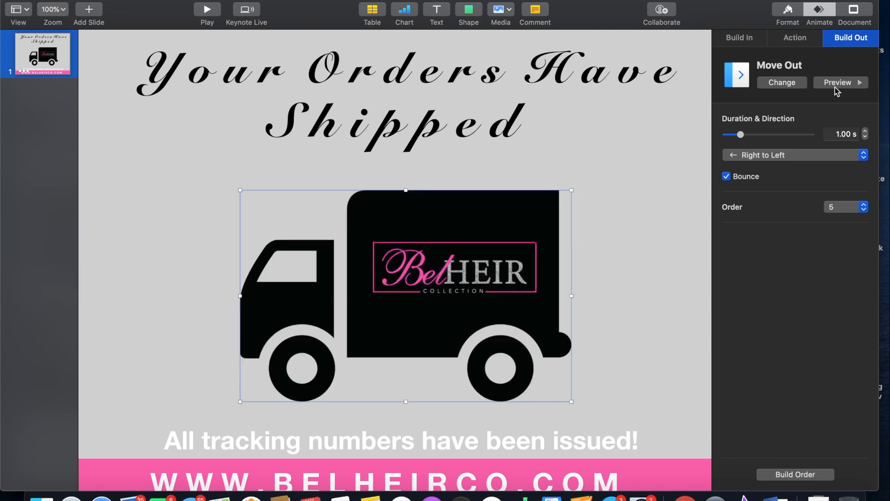
- Preview the Skid build-in effect on the BelHeir logo and check its Move Out build-out effect
key(Tab)
click(744, 41)
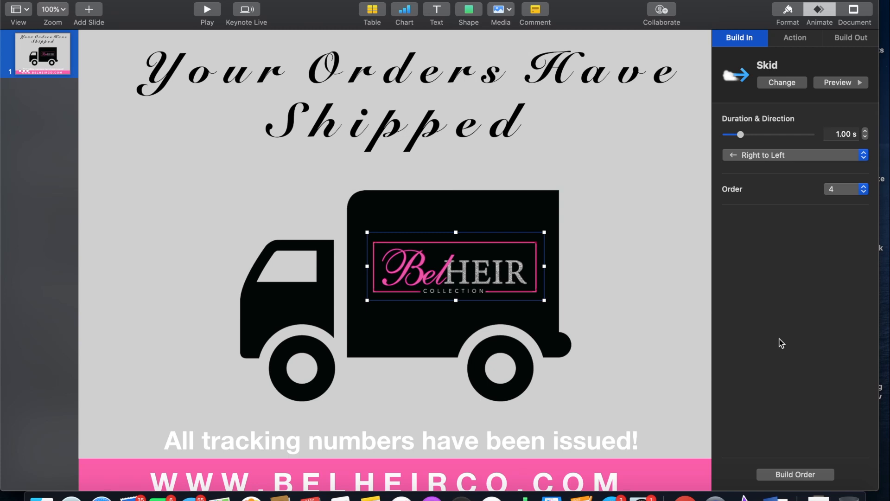
click(827, 84)
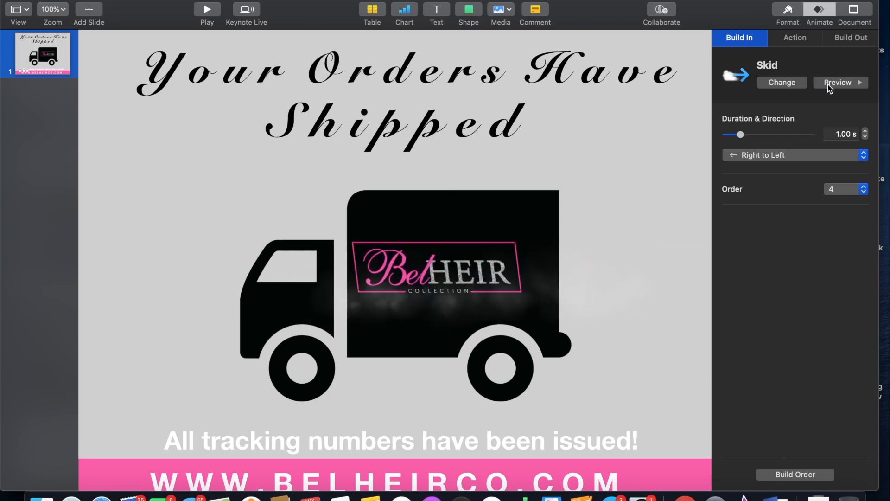
click(843, 39)
click(836, 84)
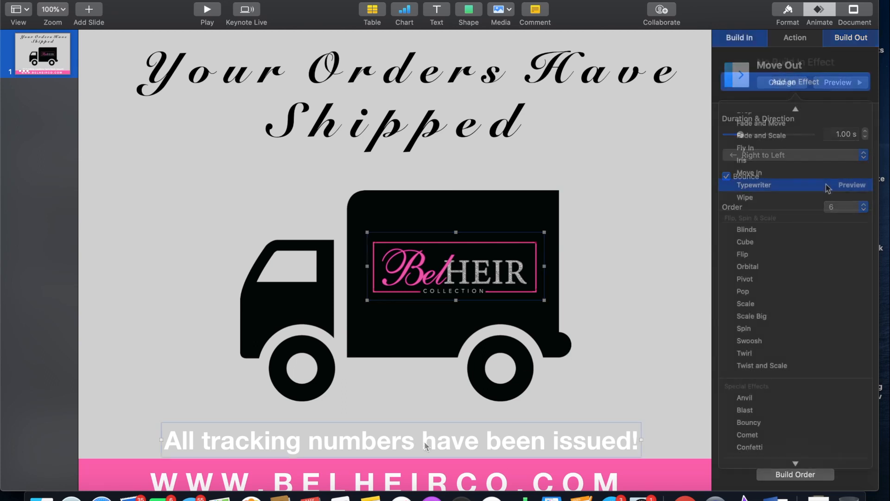
- Apply the Typewriter build-in effect to the tracking numbers line and to the "Your Orders Have" headline line
click(828, 186)
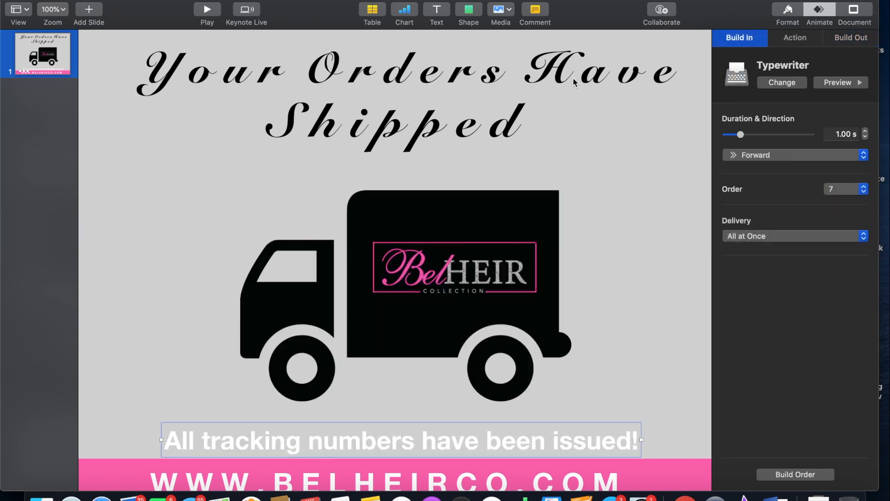
click(576, 80)
click(782, 84)
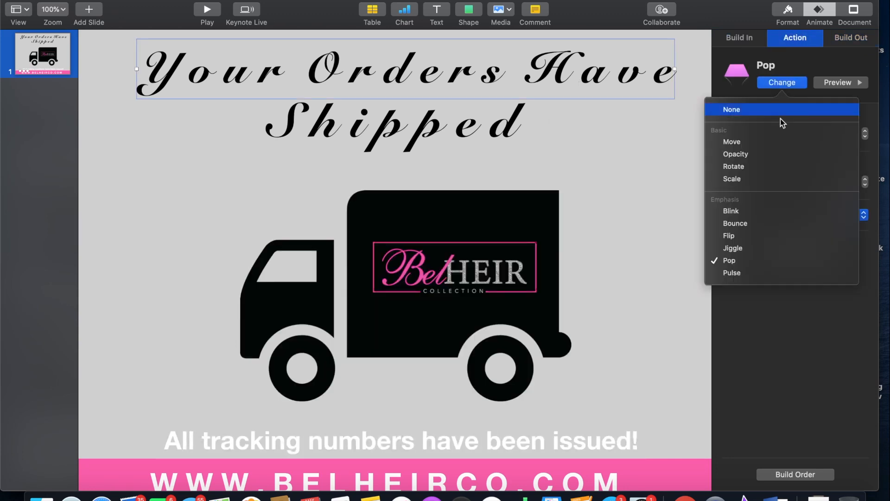
click(749, 39)
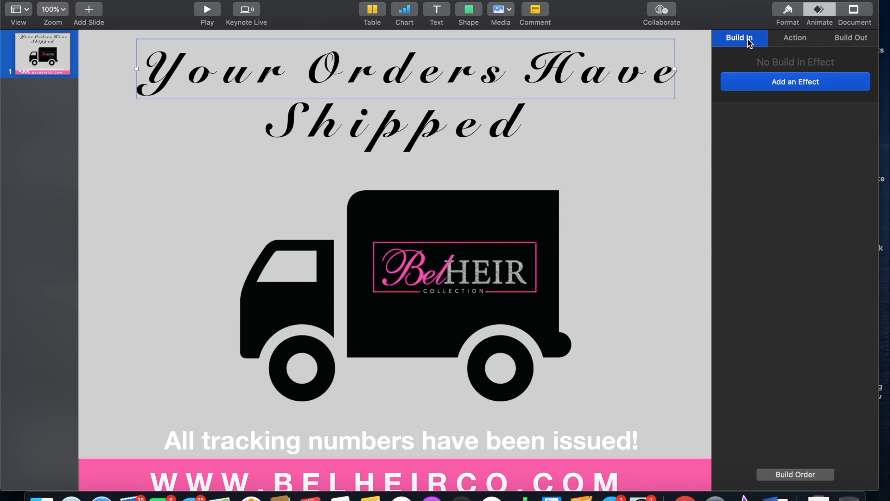
click(770, 86)
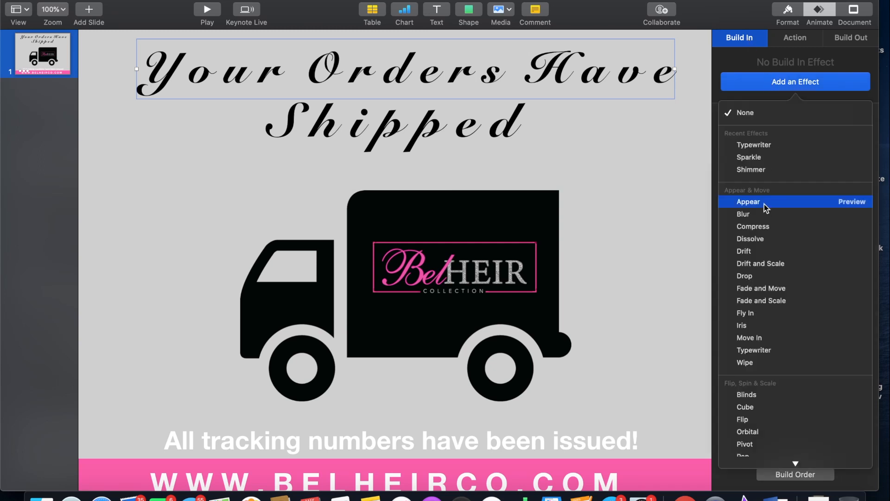
click(841, 350)
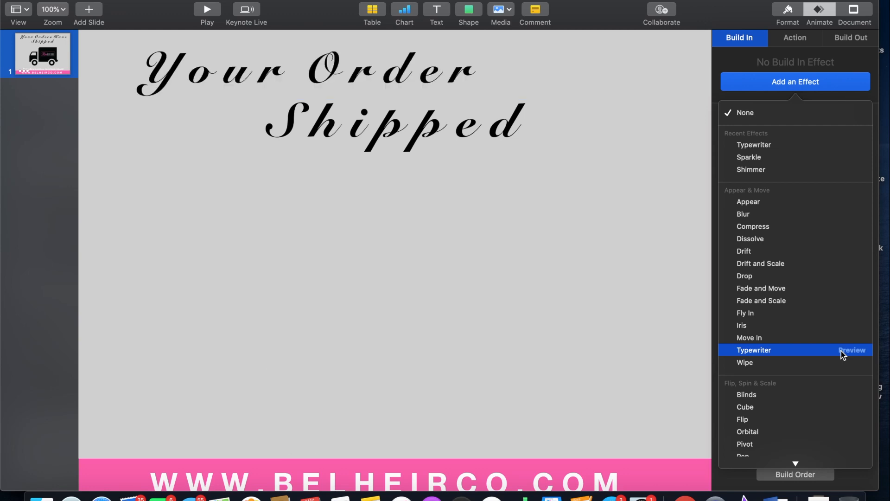
click(823, 349)
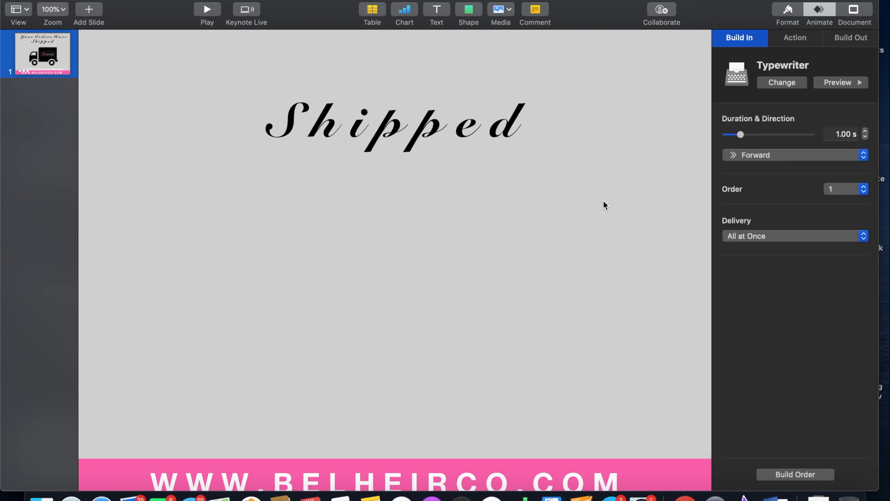
- Apply the Typewriter build-in effect to the "Shipped" headline text
click(490, 131)
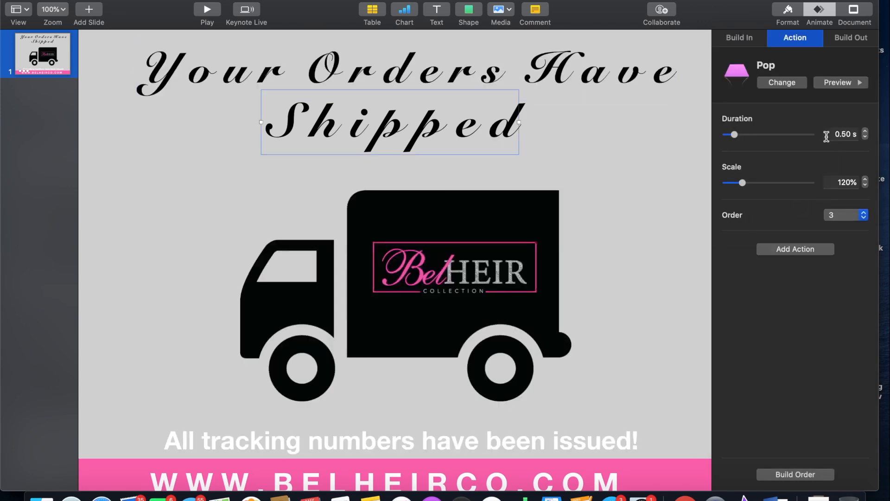
click(743, 37)
click(795, 82)
click(787, 145)
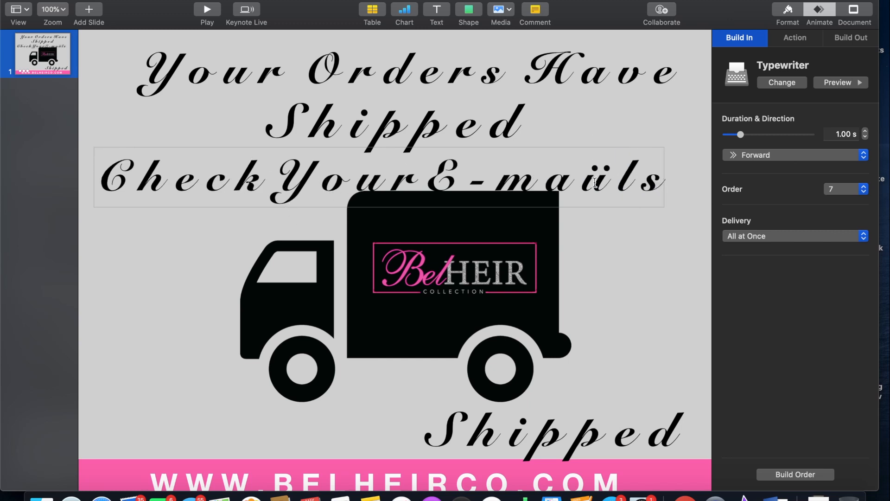
- Move the duplicate "Shipped" text up over the truck and replace its wording with the opening words "All tracking"
click(602, 254)
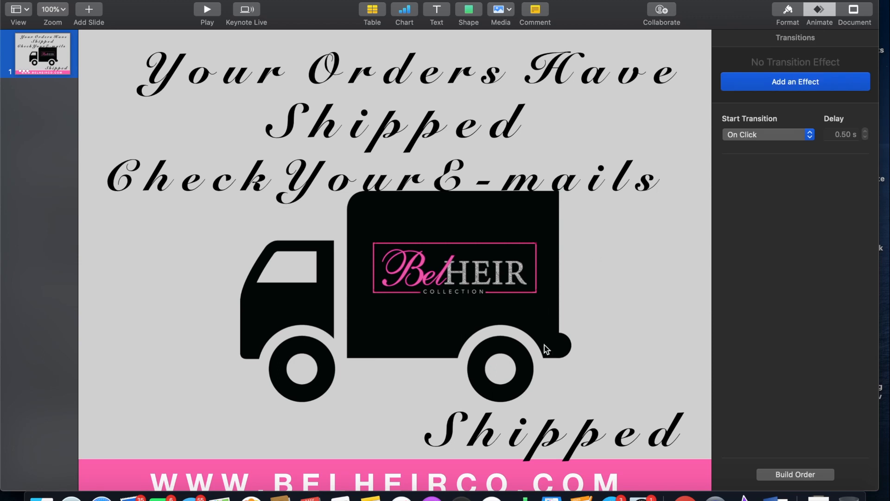
drag(511, 433, 386, 268)
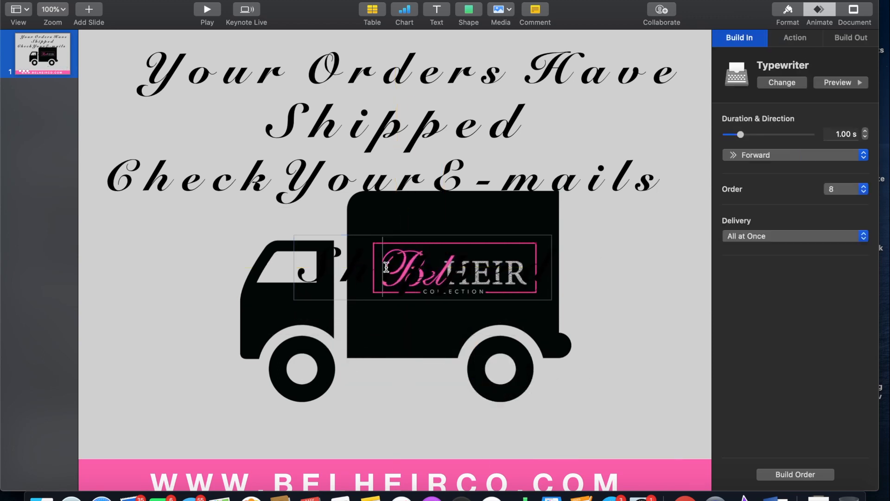
double_click(386, 268)
key(BackSpace)
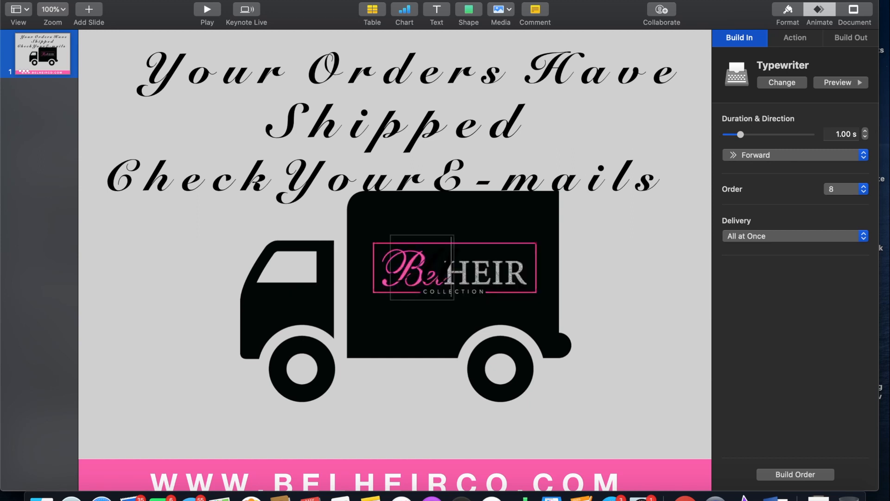
text(Deliver)
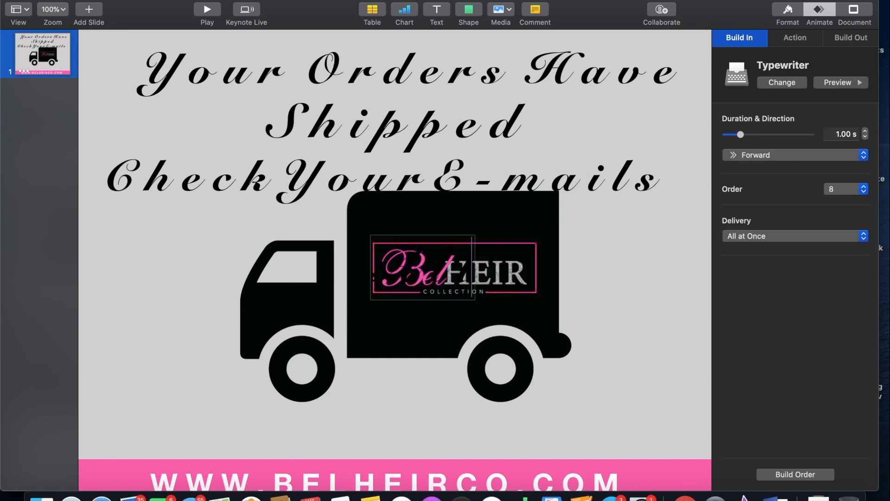
text(ed)
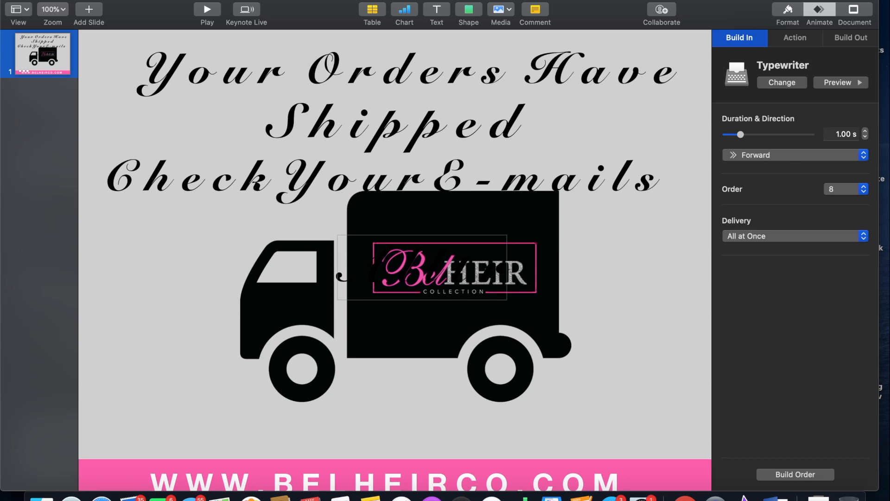
text(rack In)
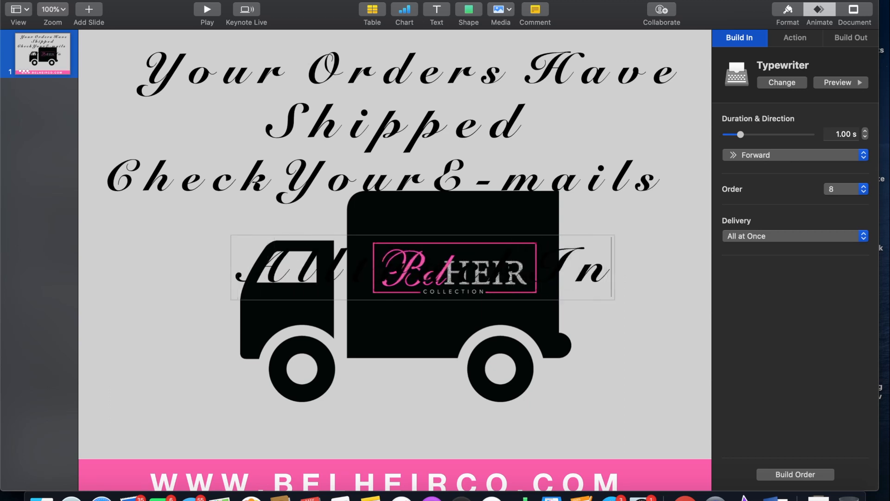
text(g)
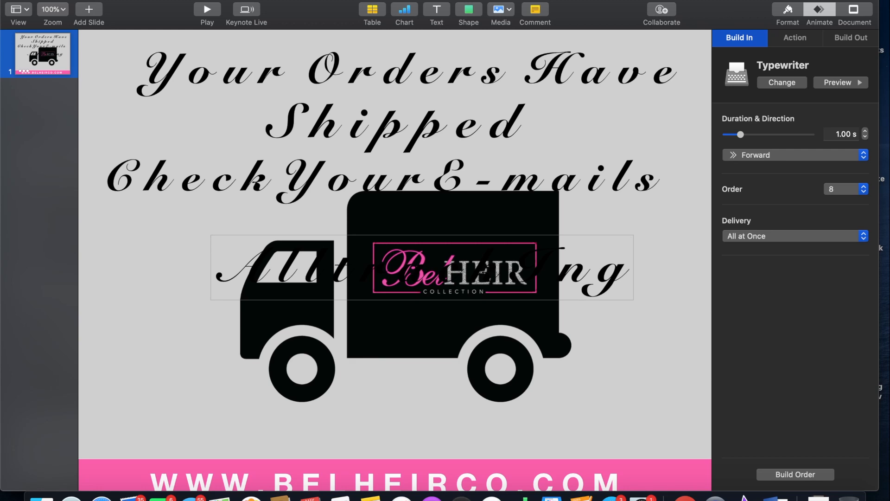
- Switch to Safari, check the tracking line wording on the orders shipped flyer example, and return to Keynote
click(102, 498)
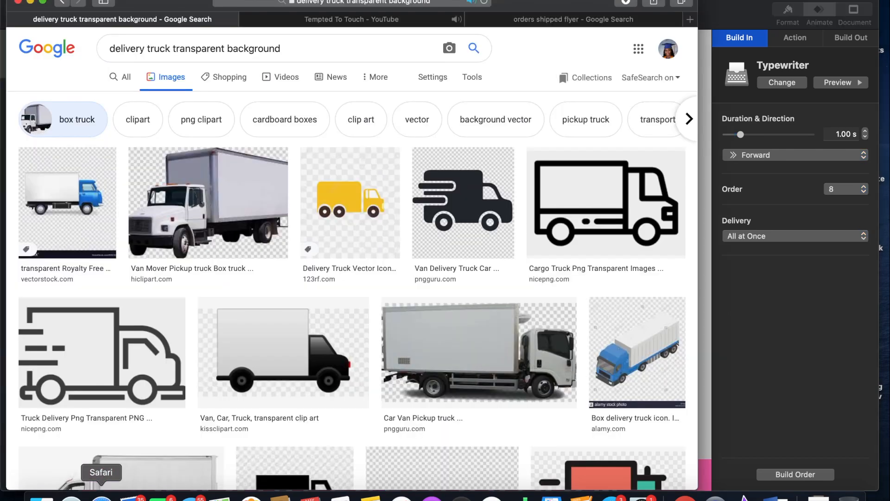
click(490, 19)
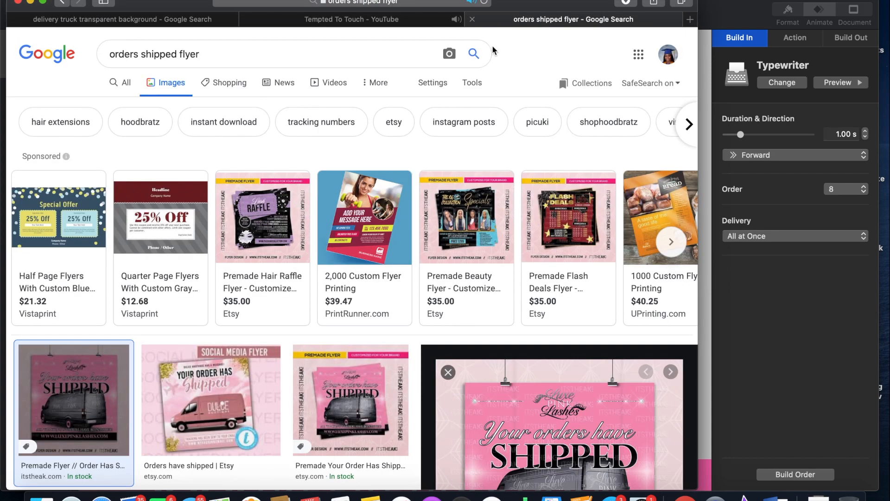
scroll(439, 246, down, 5)
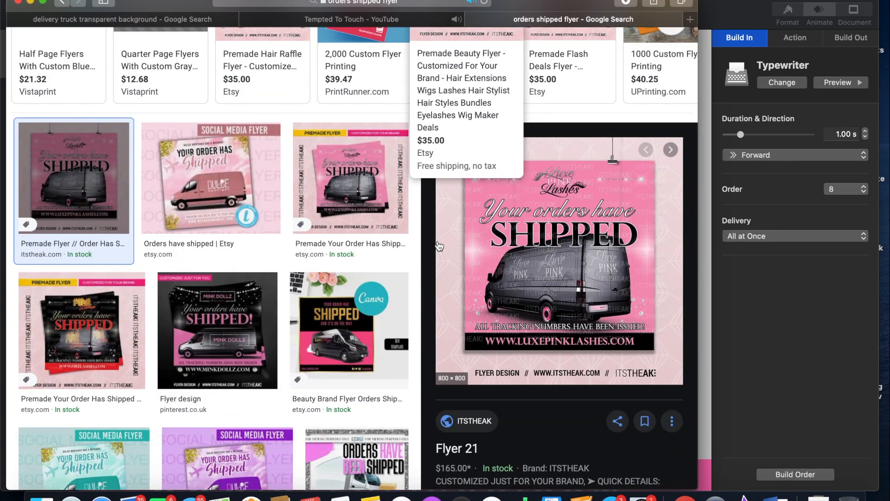
click(706, 270)
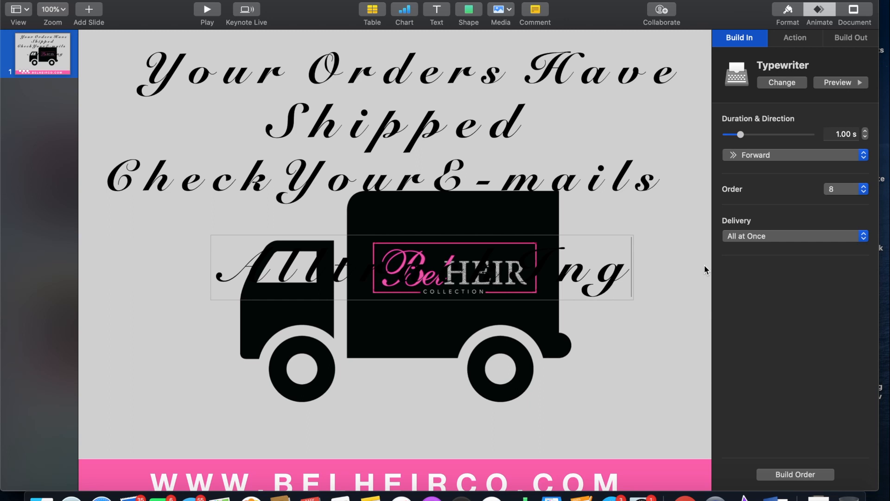
- Complete the script tracking text with "numbers have been issued!", spread over two lines
text(num)
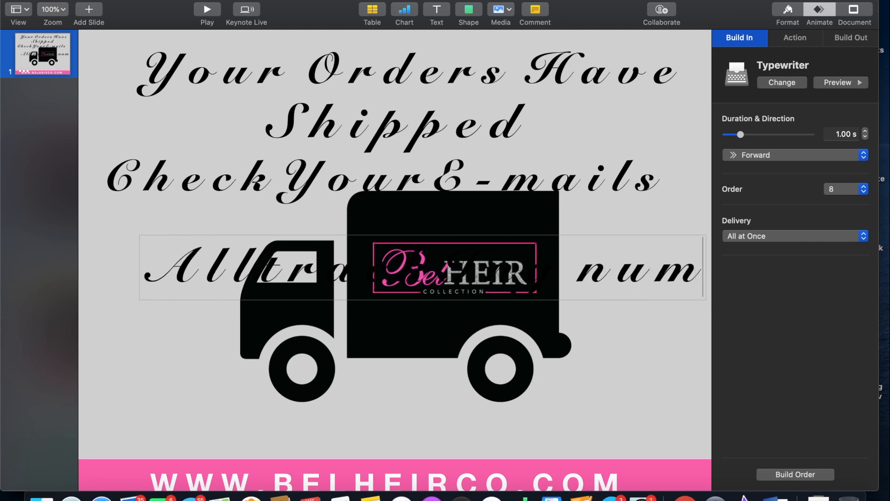
text(be)
key(Return)
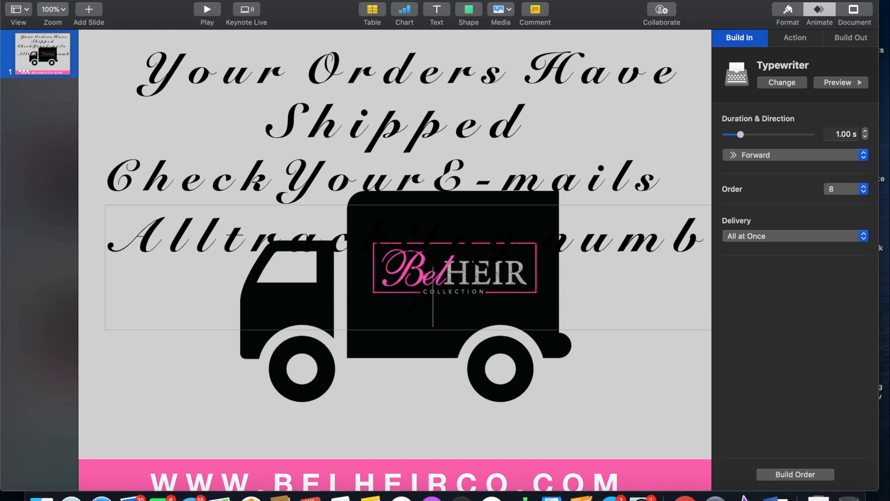
text(r s h a v)
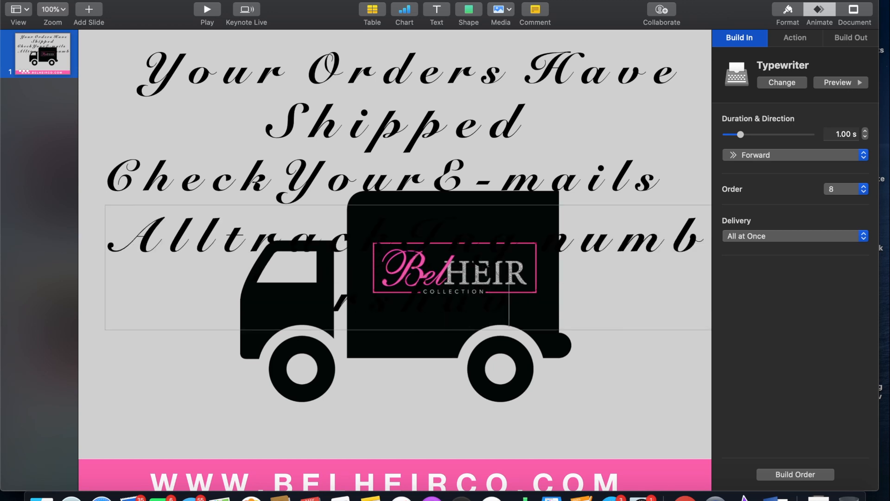
text( e b )
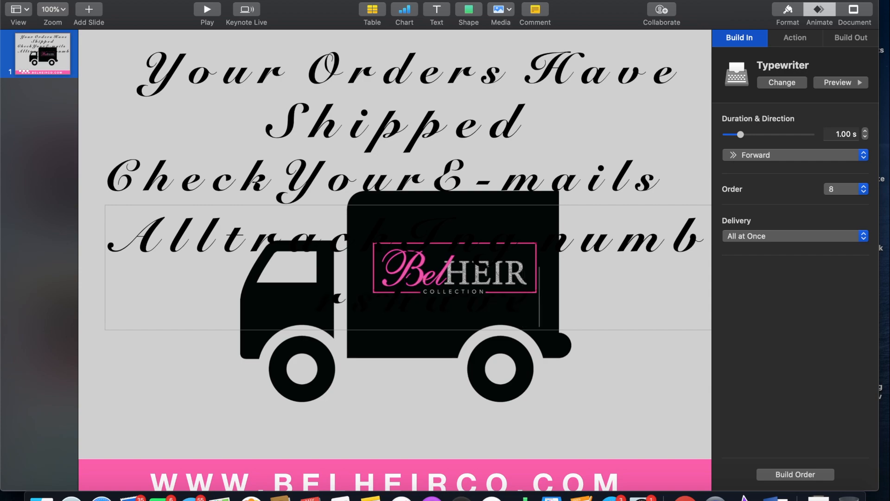
text(enissued!)
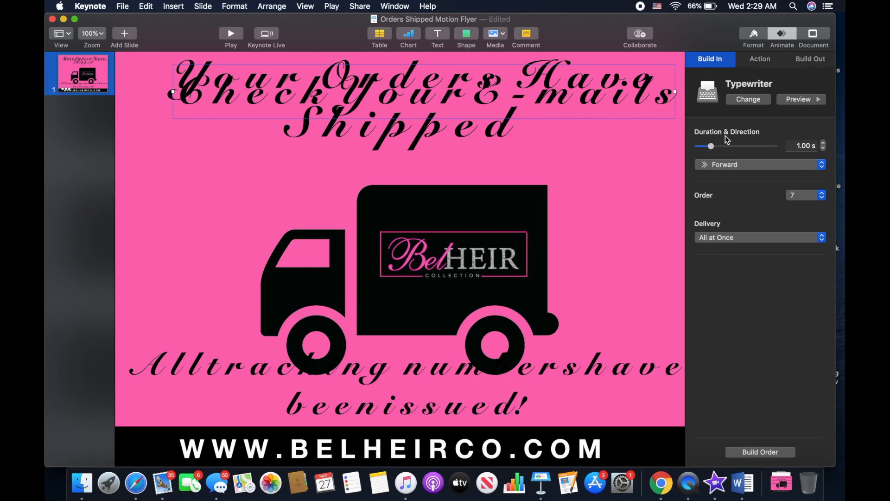
- Preview the Typewriter build-in on the "Check Your E-mails" line and move the line down between "Shipped" and the truck
click(786, 100)
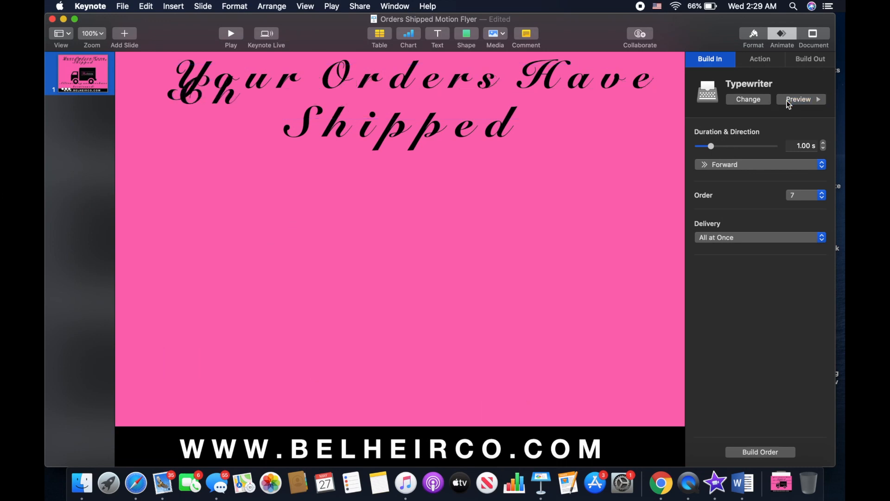
drag(563, 96, 561, 160)
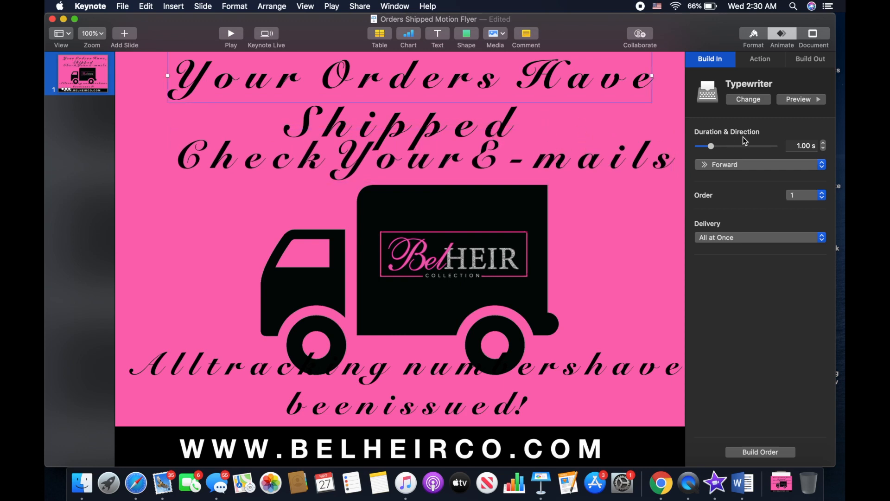
- Preview the Move Out build-out on the "Your Orders Have" line
click(806, 60)
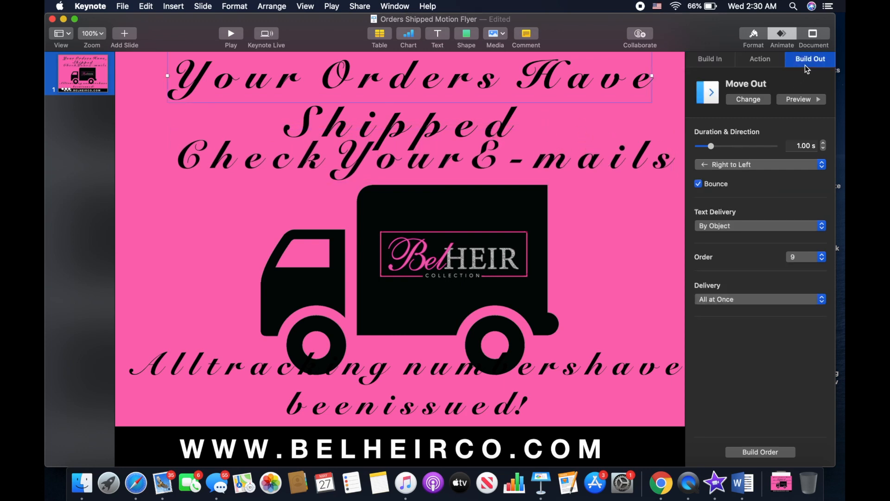
click(799, 98)
- Try the Backward direction for the "Check Your E-mails" Typewriter build-in, preview it, and restore the Forward direction
click(608, 160)
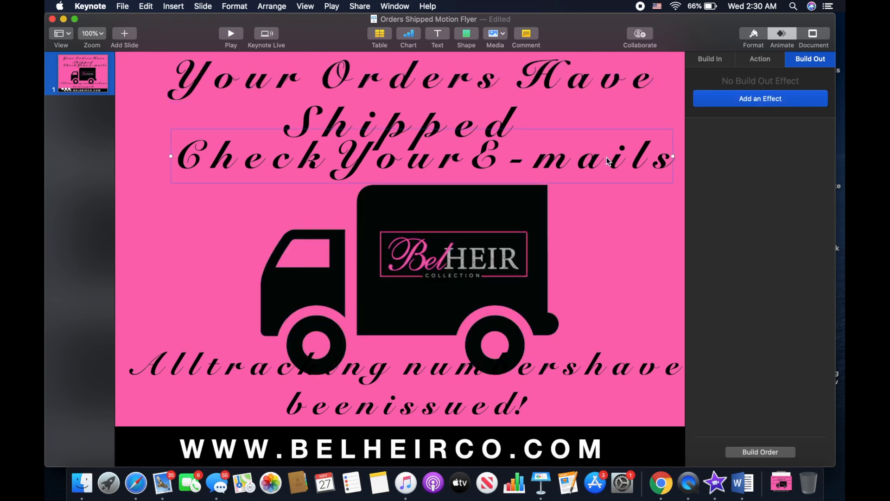
click(720, 59)
click(727, 163)
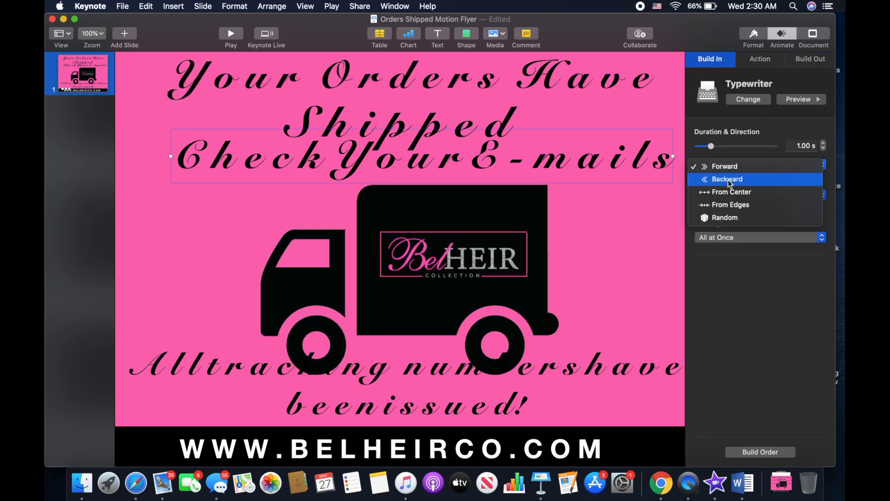
click(727, 179)
click(796, 101)
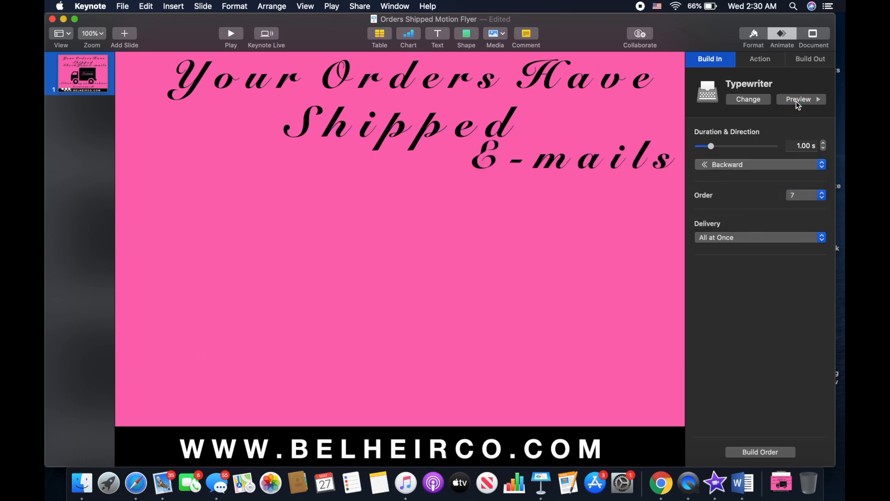
click(757, 165)
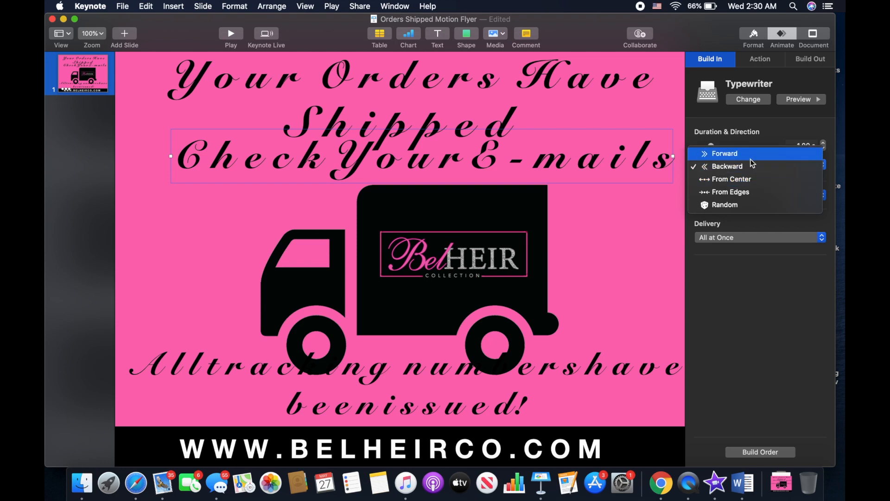
click(751, 155)
click(807, 99)
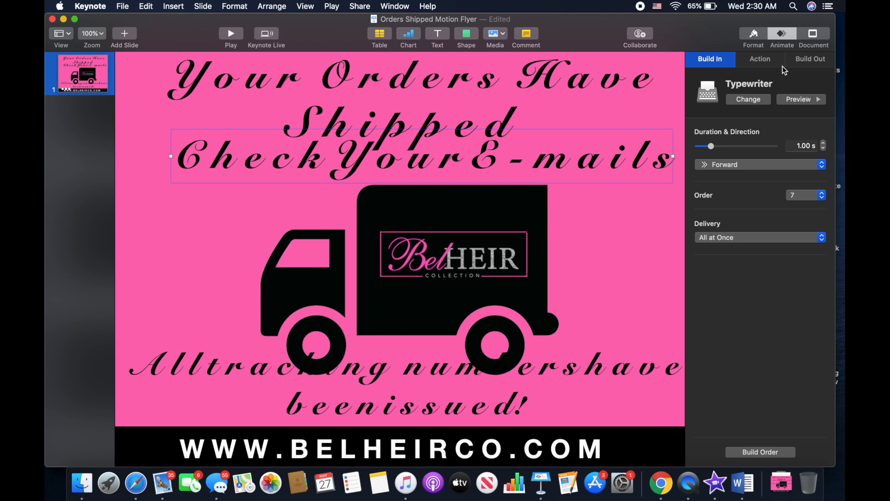
- Try flipping the "Check Your E-mails" line horizontally and vertically, and return it to its normal orientation
click(763, 34)
click(792, 246)
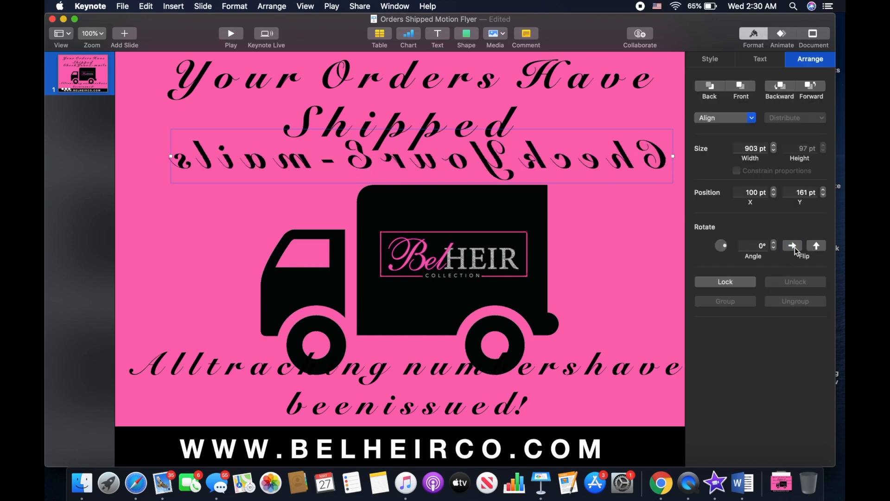
click(816, 246)
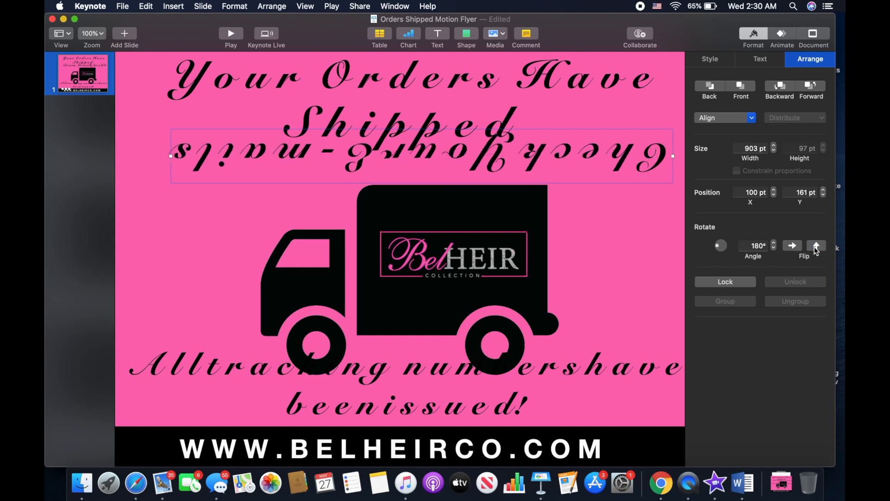
click(797, 246)
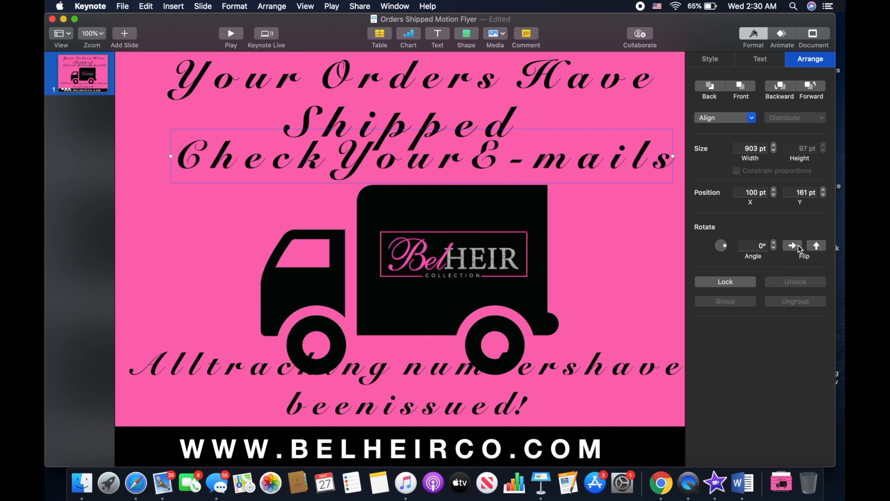
- Open the build order and group the two headline Typewriter builds together, and the truck and belheir.png Skid builds together
click(671, 314)
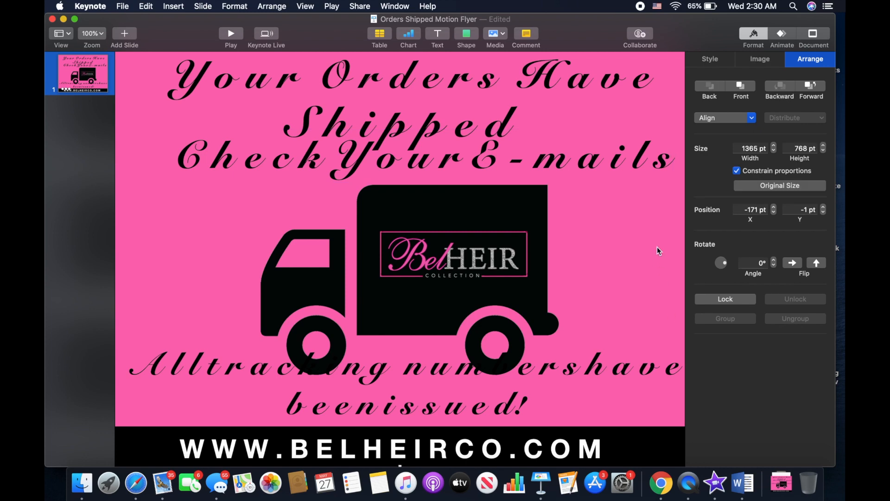
click(778, 40)
click(734, 452)
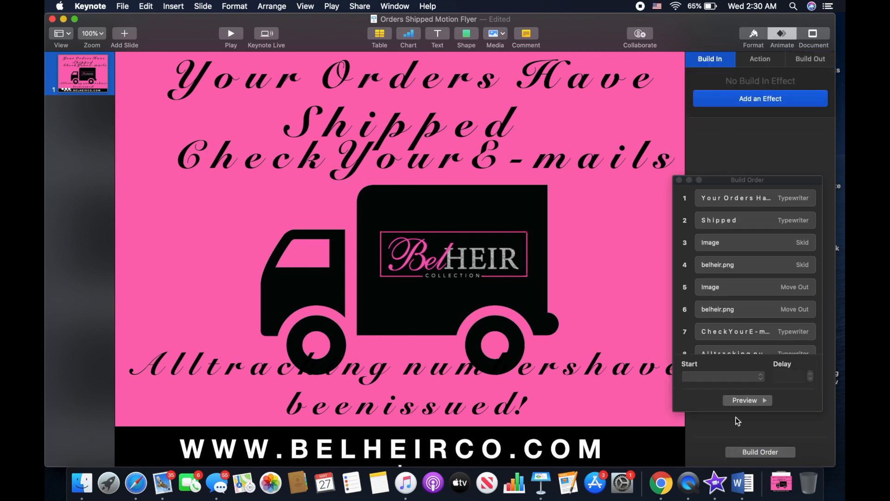
scroll(739, 277, down, 5)
scroll(738, 278, up, 5)
scroll(739, 275, down, 5)
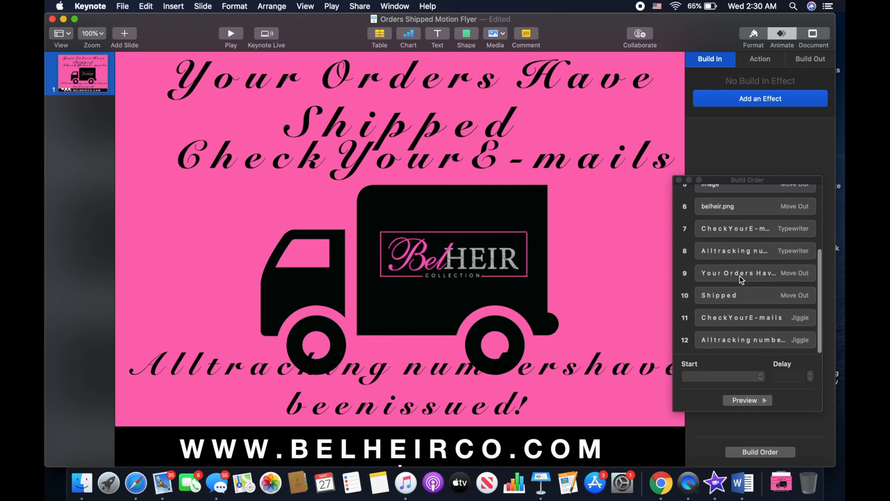
scroll(737, 260, up, 5)
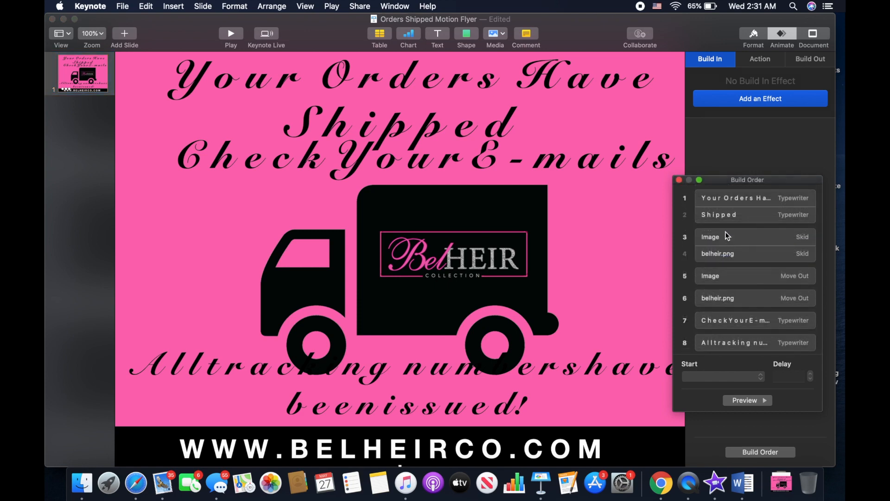
- Set the truck image's Skid build to start After Build 2 and preview the sequence
mouse_move(714, 245)
mouse_down()
mouse_move(716, 221)
mouse_move(718, 239)
mouse_up()
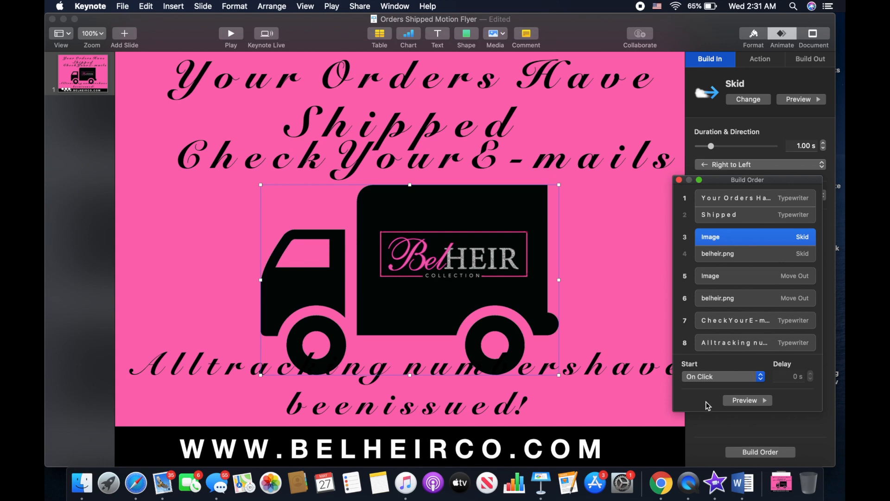
click(705, 379)
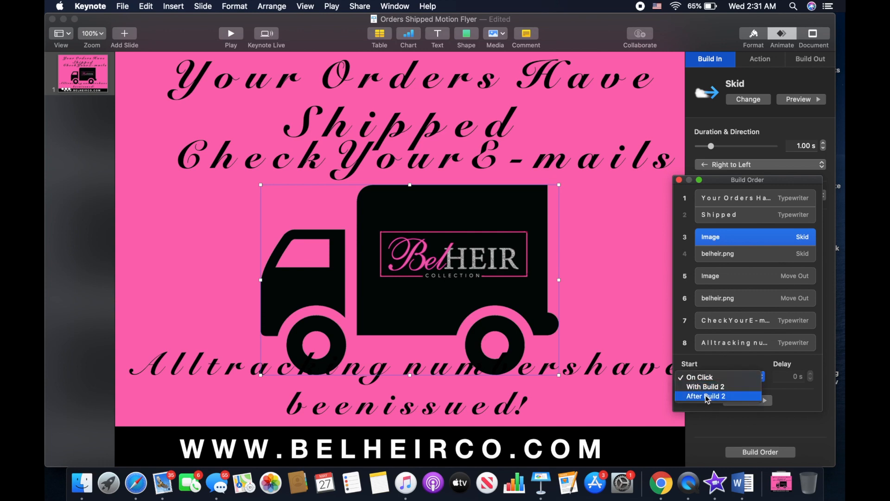
click(708, 397)
click(735, 401)
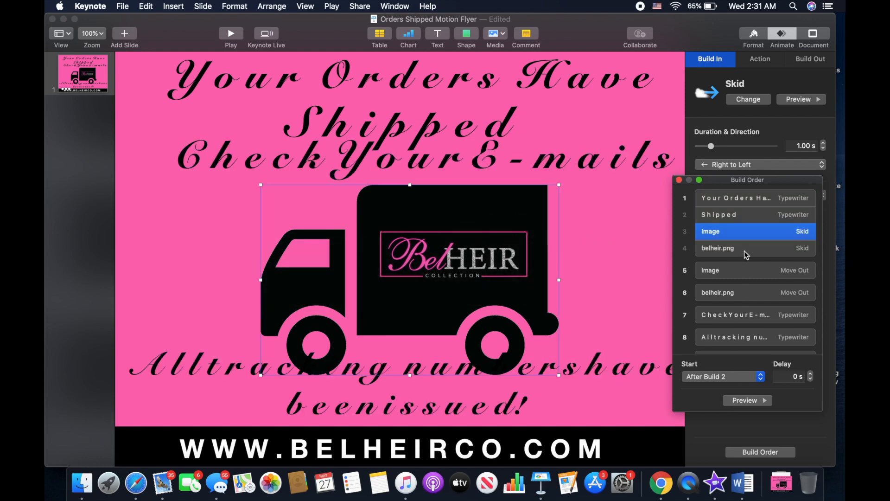
- Set the belheir.png logo's Skid build to start With Build 3 and preview the sequence
click(746, 254)
click(718, 378)
click(715, 391)
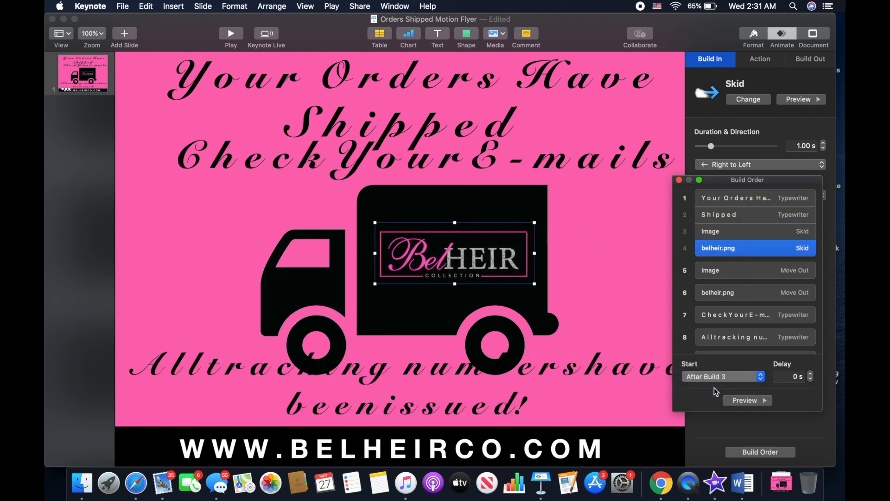
click(733, 403)
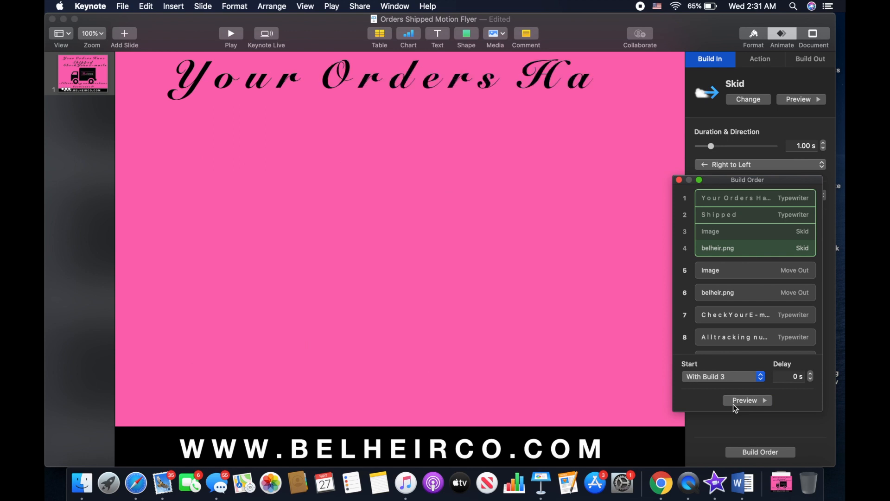
- Move the "Your Orders Have" Move Out build up to fifth place, directly after the belheir.png Skid build
scroll(754, 285, down, 3)
drag(756, 284, 757, 206)
scroll(757, 206, up, 3)
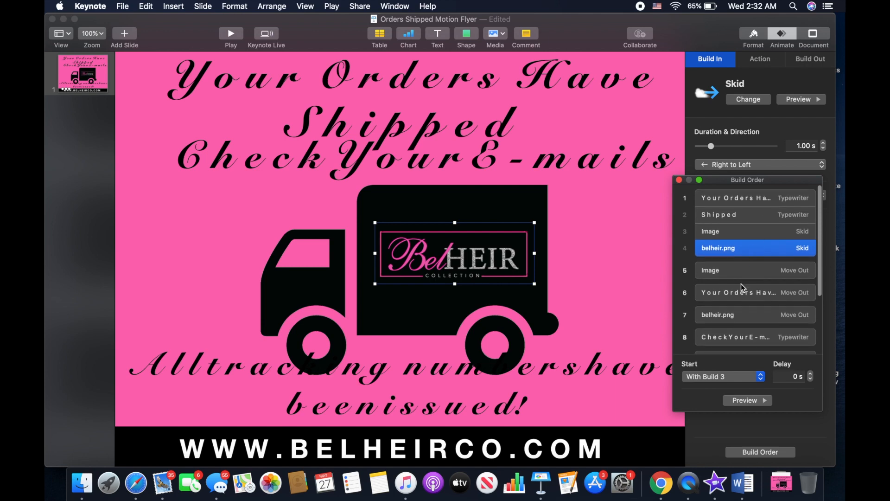
drag(740, 297, 741, 258)
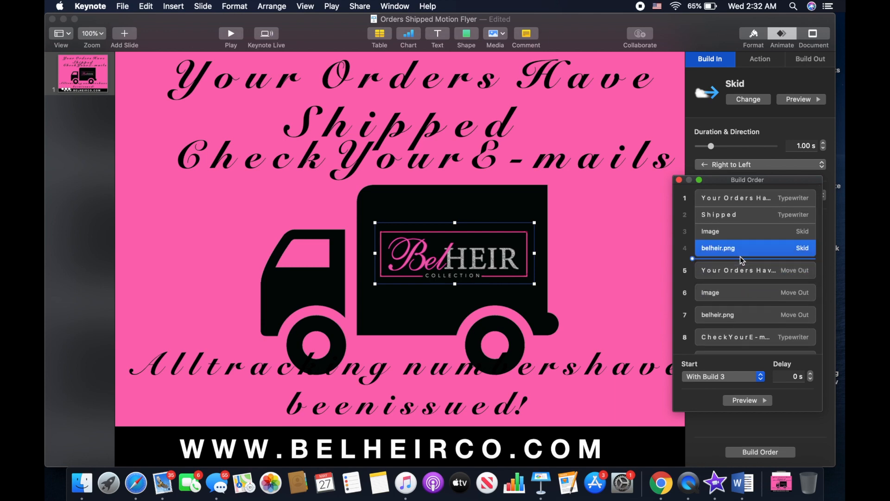
- Move the "Shipped" Move Out build up to sixth place and group it with the "Your Orders Have" Move Out
scroll(738, 269, down, 5)
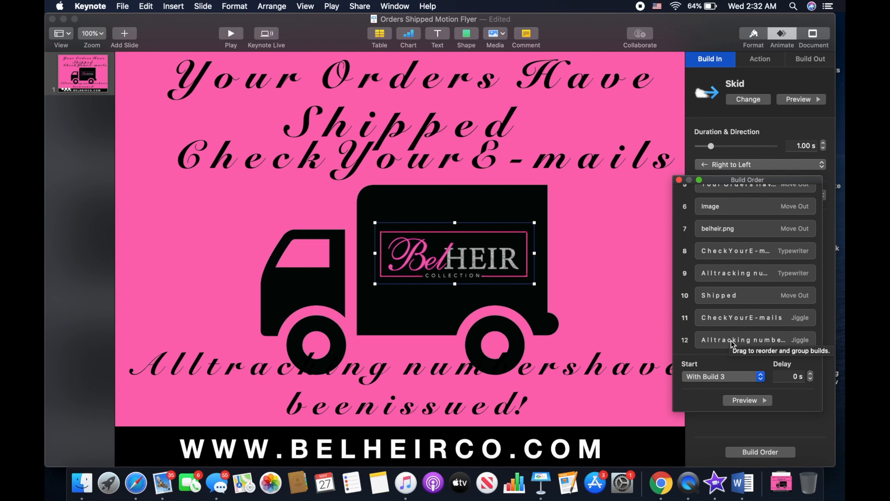
drag(736, 305, 741, 216)
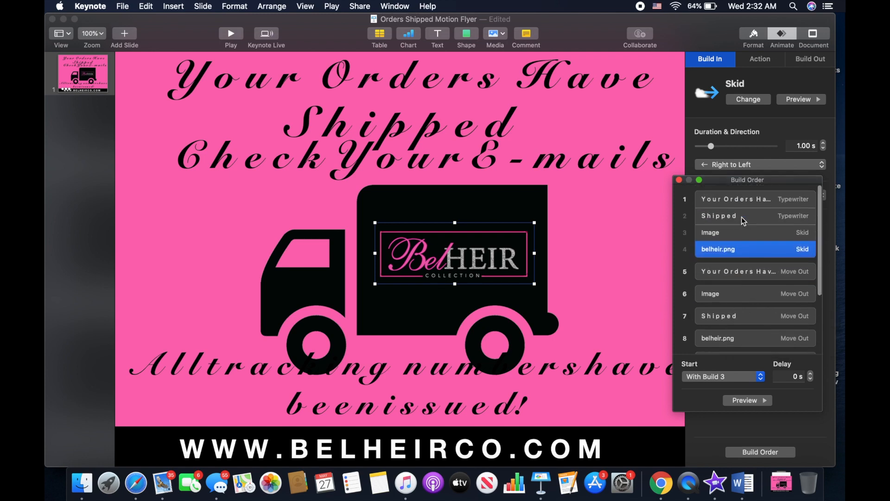
drag(732, 301, 732, 261)
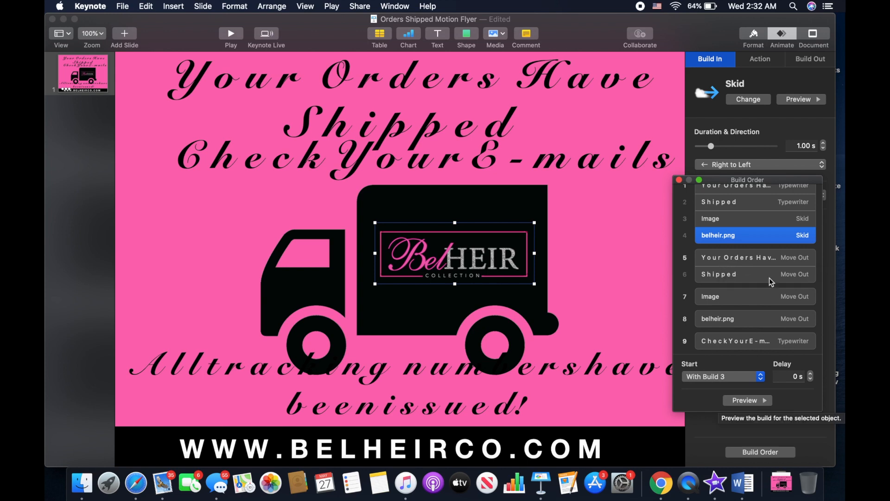
- Set the "Shipped" Move Out build to start With Build 5
click(760, 258)
click(751, 274)
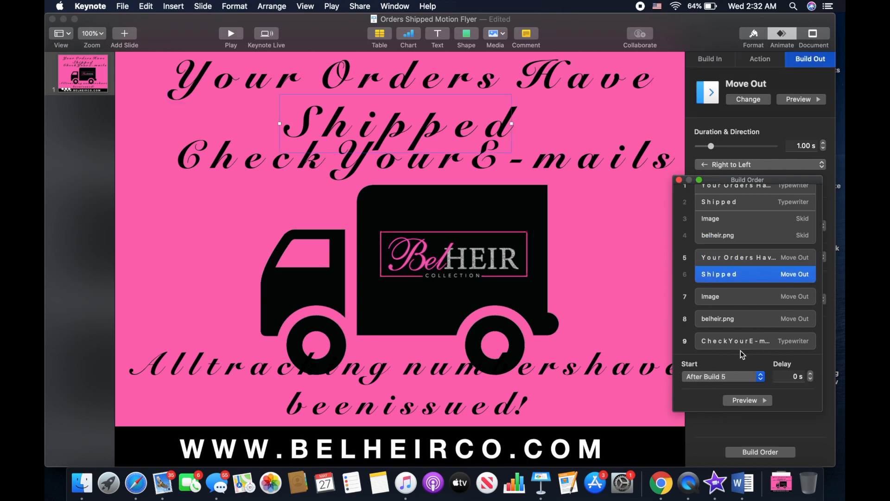
click(724, 376)
click(722, 382)
- Set the "Your Orders Have" Move Out build to start After Build 4 and preview the sequence
click(741, 258)
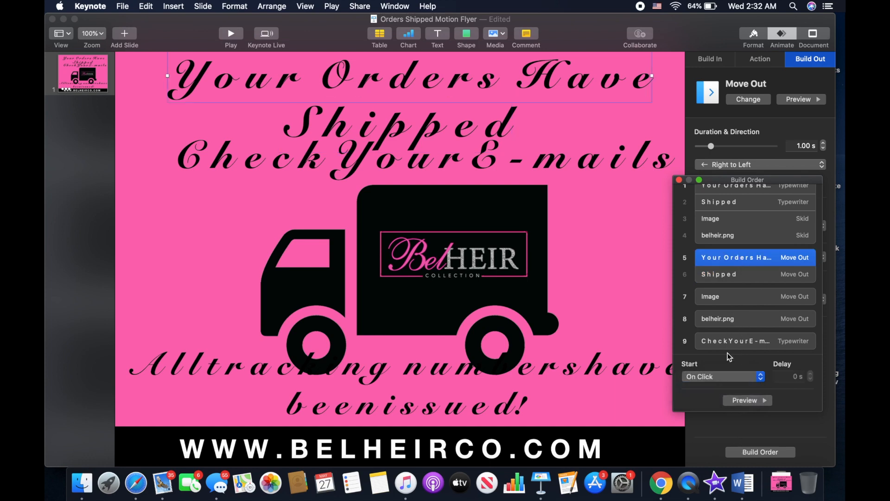
click(724, 376)
click(721, 396)
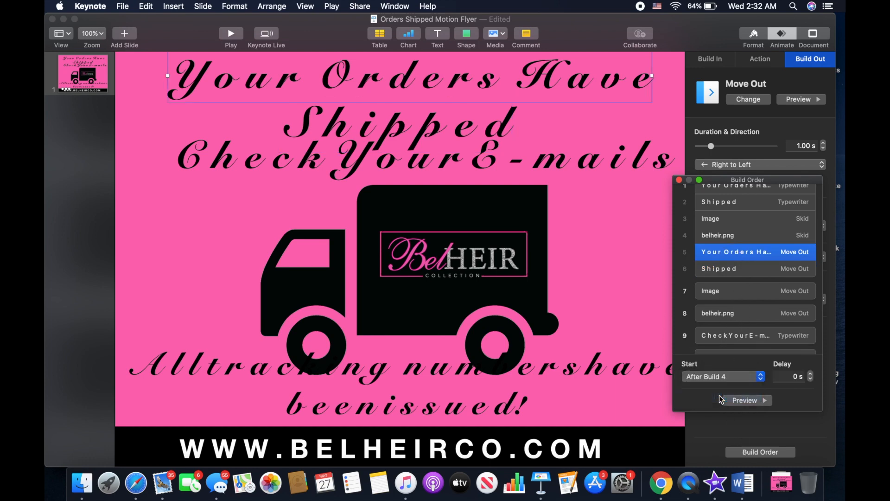
click(747, 400)
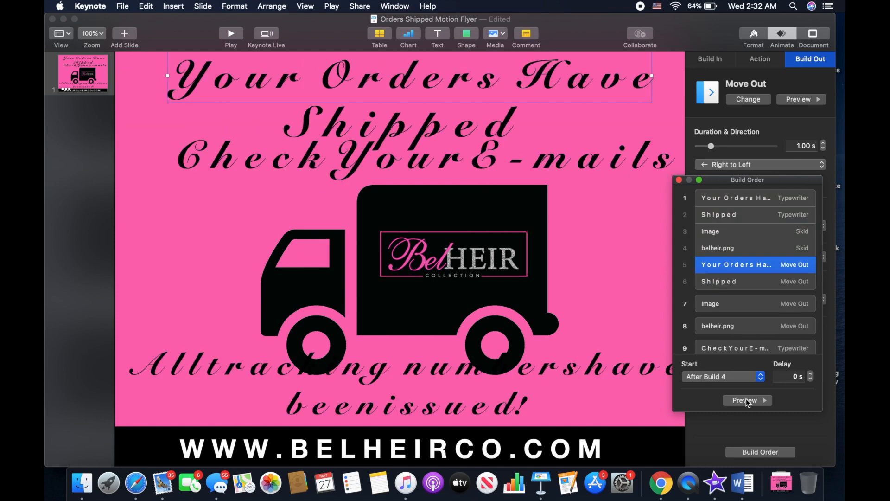
- Move the "Check Your E-mails" and "All tracking numbers" Typewriter builds up to seventh and eighth place, after the "Shipped" Move Out
scroll(749, 321, down, 4)
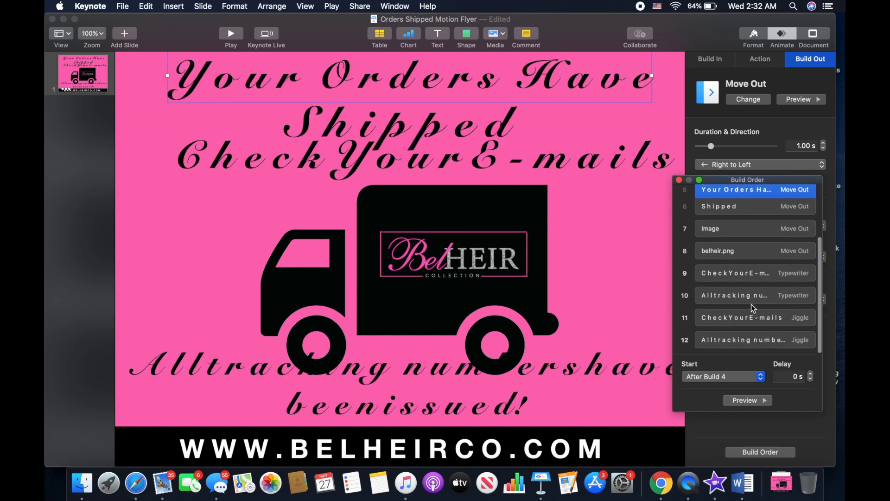
drag(756, 272, 763, 216)
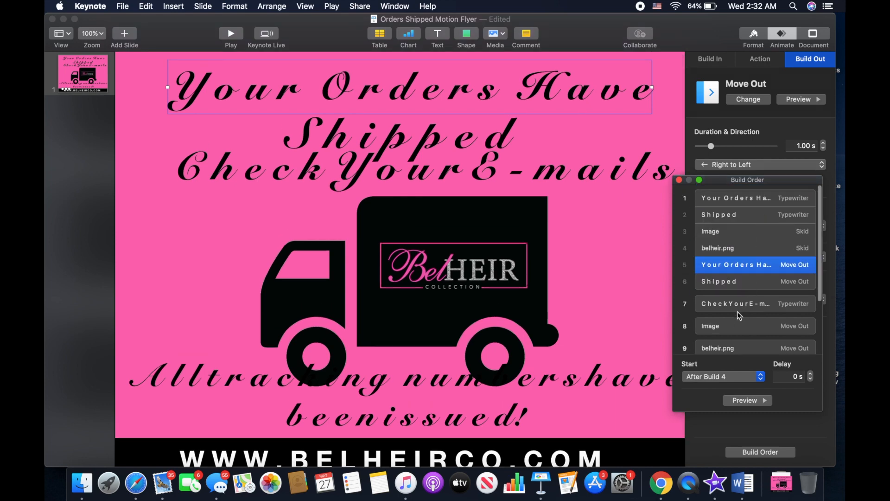
scroll(737, 325, down, 3)
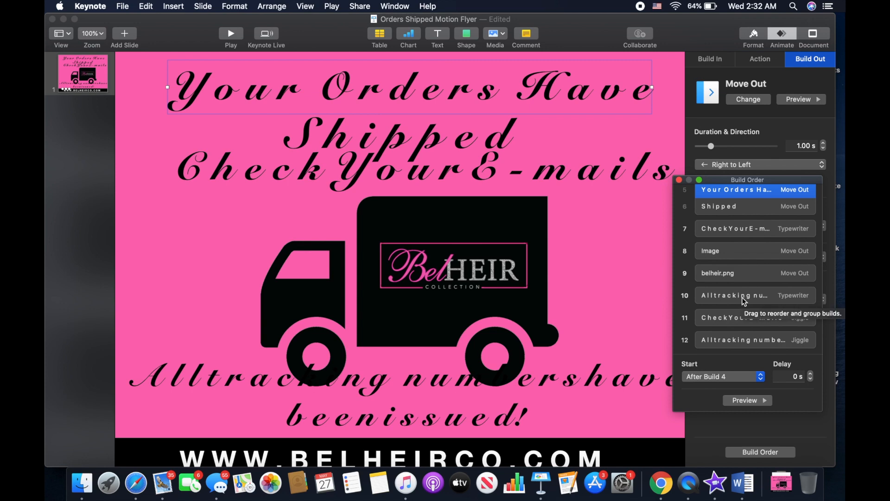
drag(742, 297, 752, 239)
scroll(728, 313, down, 2)
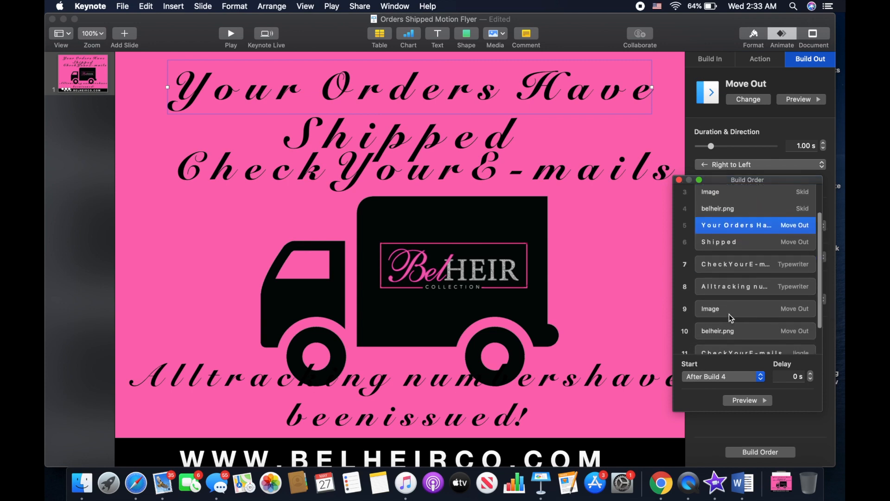
- Group the tracking line's Typewriter build with the "Check Your E-mails" Typewriter and make it start with that build
scroll(728, 313, down, 1)
drag(738, 259, 738, 247)
click(726, 254)
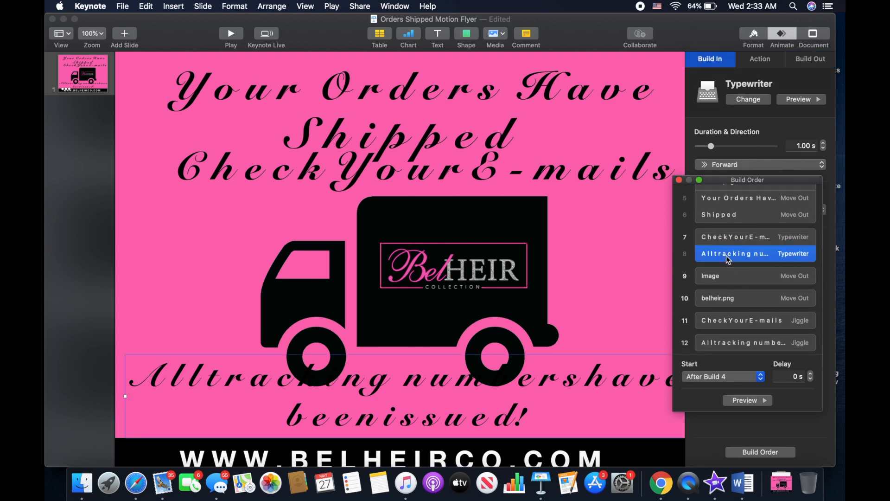
click(707, 376)
click(705, 387)
- Set the "Check Your E-mails" Typewriter build to start After Build 6, preview the sequence, and deselect the line
click(747, 238)
click(729, 380)
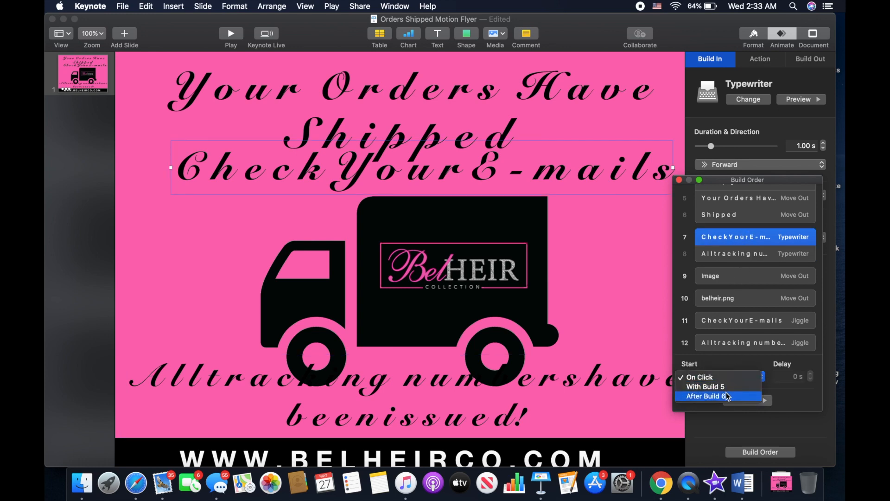
click(727, 396)
click(741, 400)
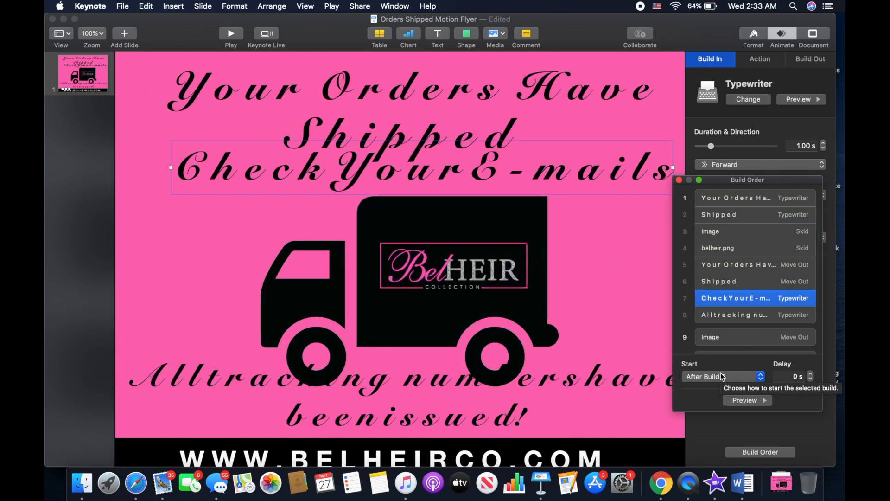
click(598, 172)
click(598, 251)
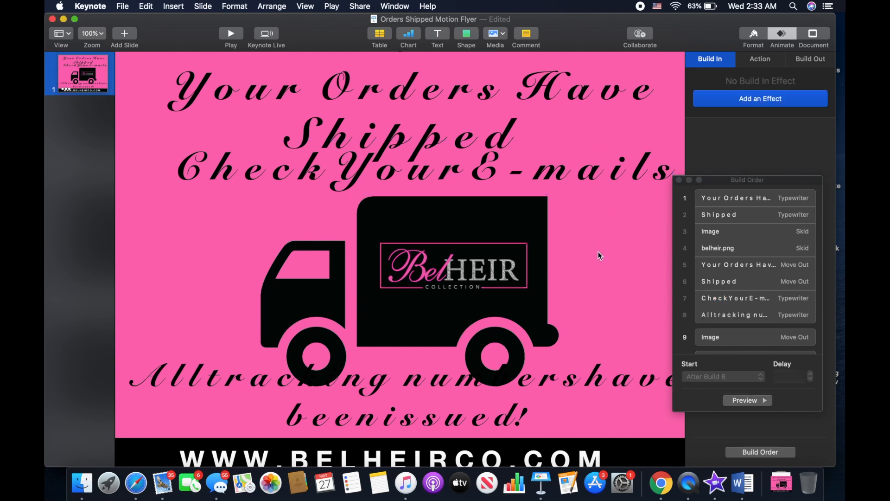
- Move the "Check Your E-mails" line up level with the "Your Orders Have" headline and preview the logo's Skid and Move Out builds
click(596, 178)
drag(595, 179, 579, 101)
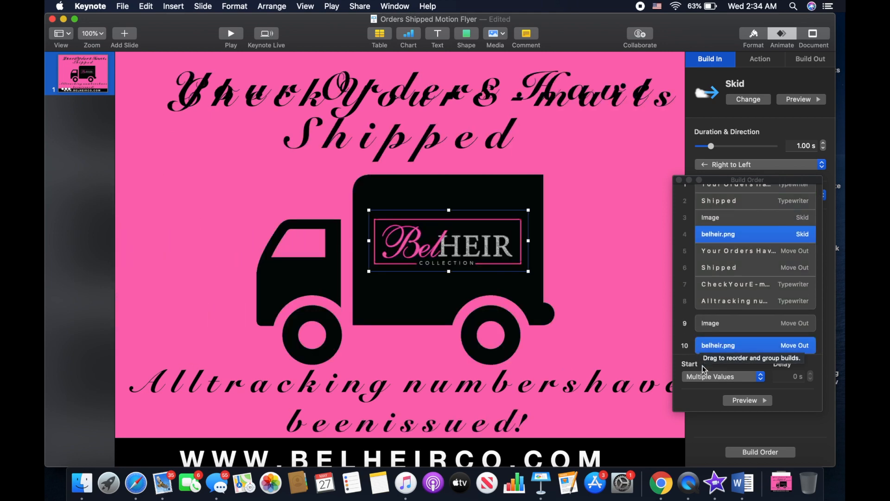
click(731, 399)
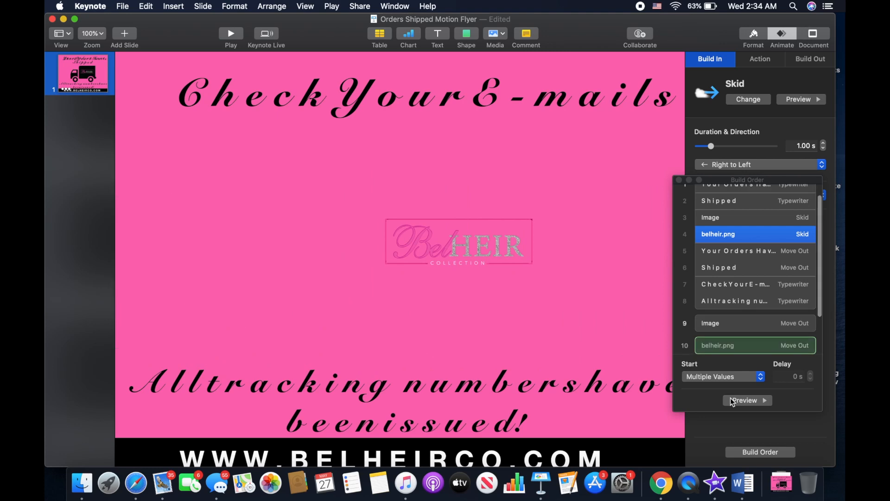
click(731, 401)
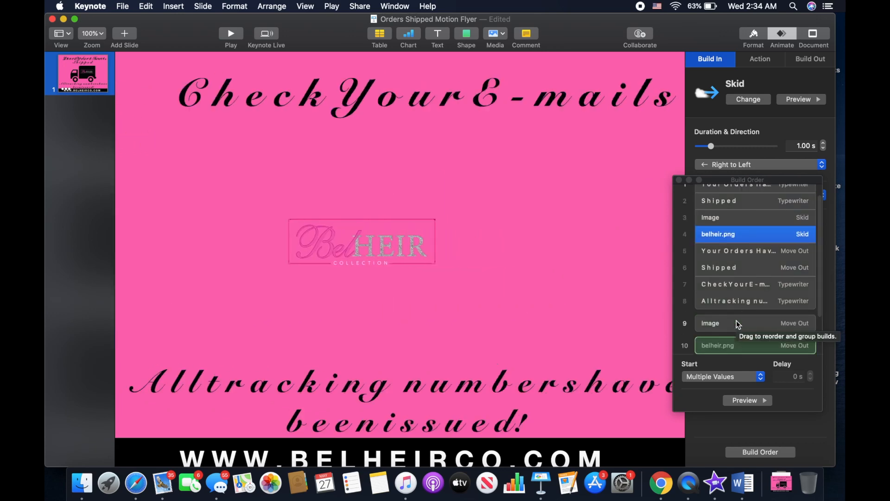
click(747, 400)
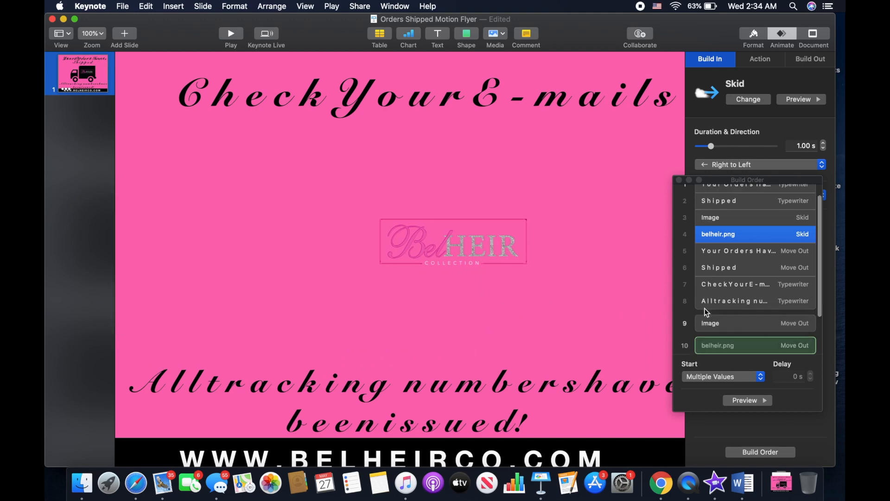
- Group the logo's Move Out build with the truck image's Move Out build in the build order
scroll(755, 305, down, 3)
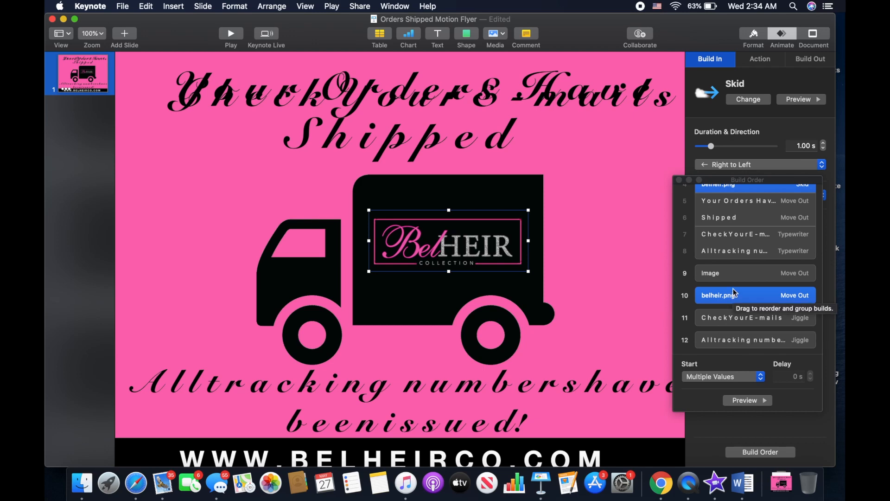
mouse_move(733, 294)
mouse_down()
mouse_move(733, 261)
mouse_move(734, 284)
mouse_up()
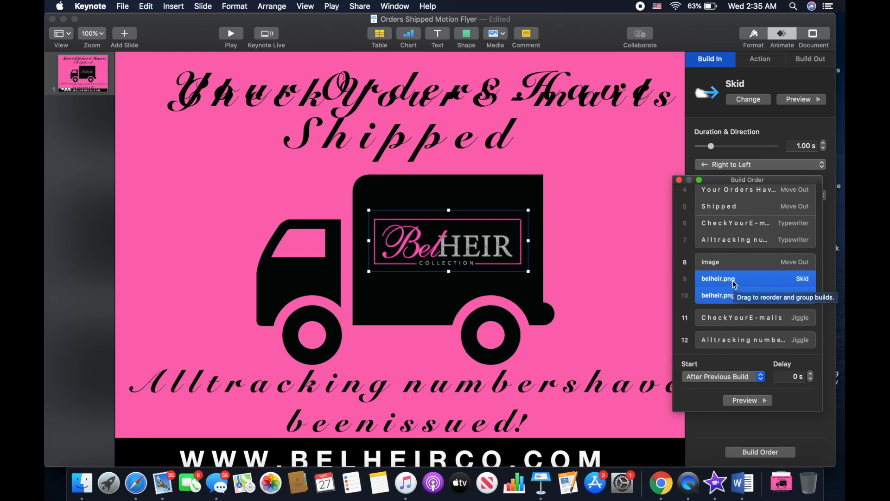
scroll(733, 280, up, 3)
scroll(734, 285, down, 2)
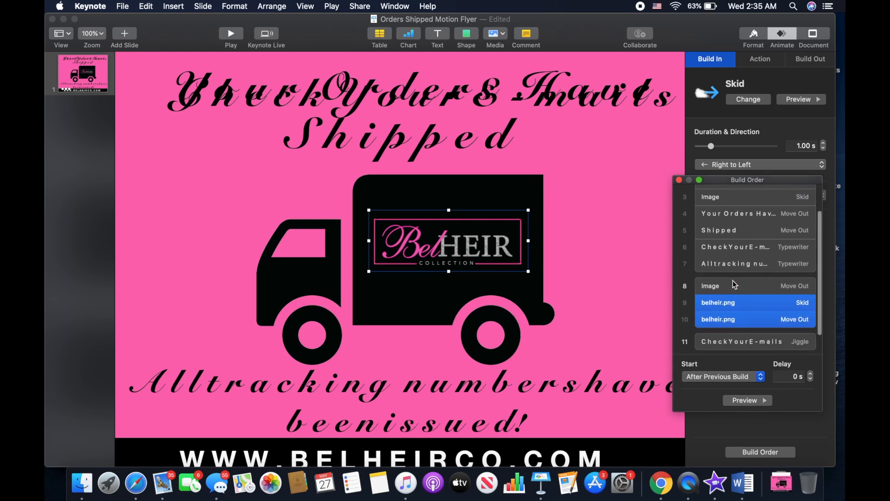
scroll(726, 315, up, 2)
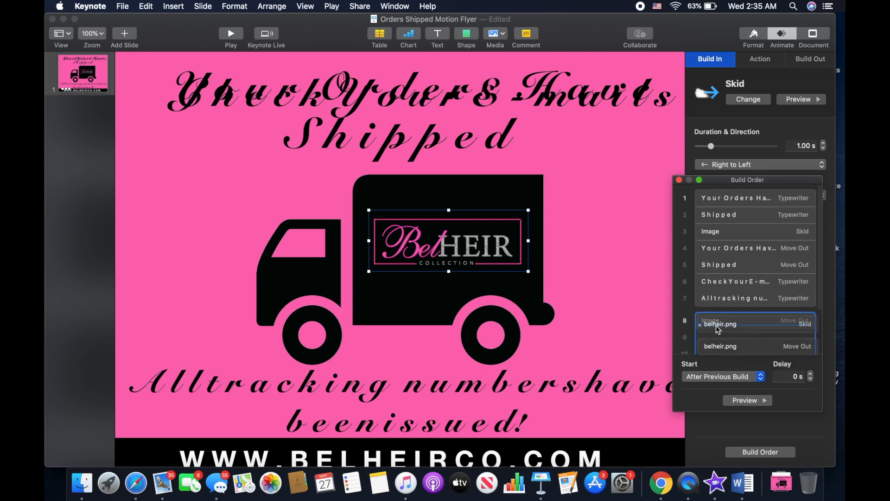
scroll(719, 333, down, 1)
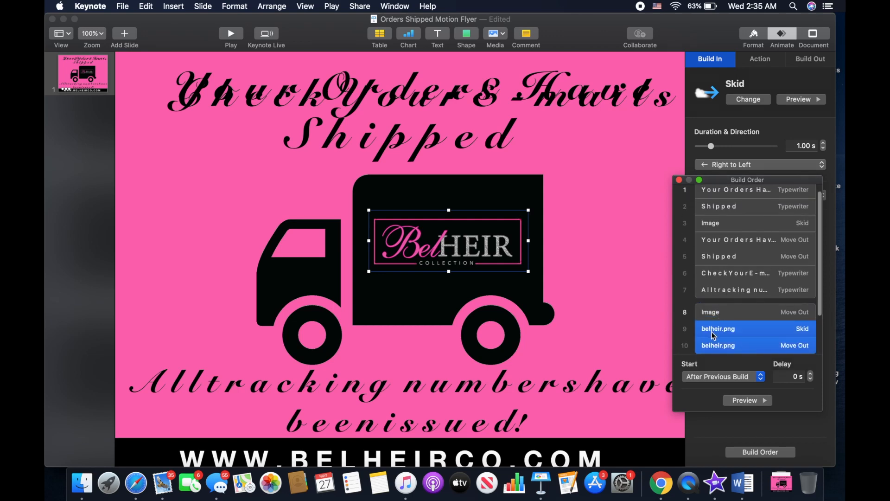
- Return the logo's Skid build to fourth place, right after the truck's Skid, and set it to start With Build 3
click(716, 315)
click(711, 331)
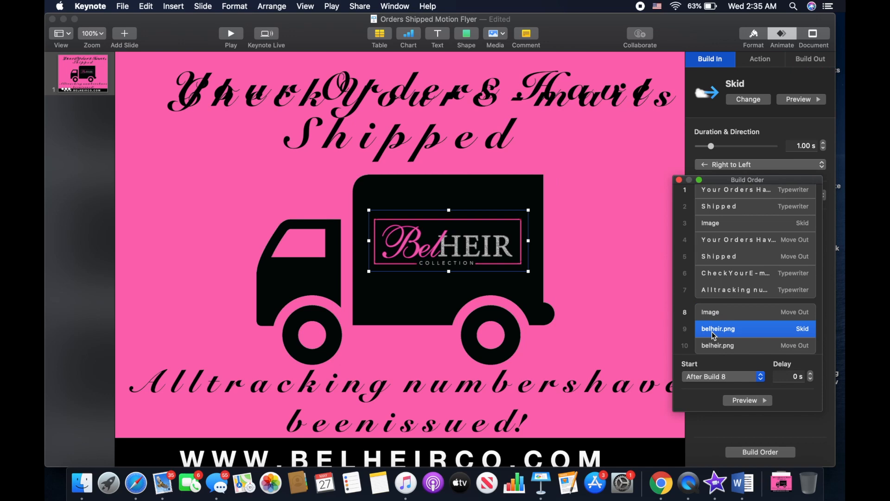
drag(746, 335, 745, 231)
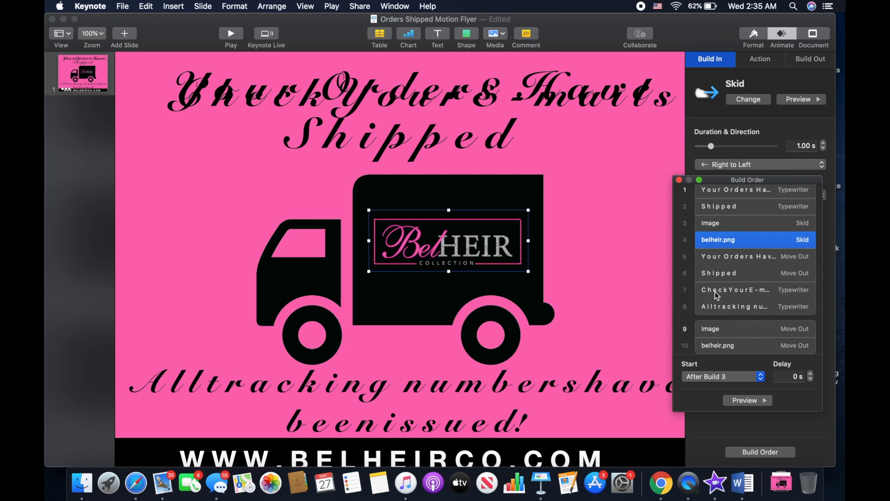
click(682, 305)
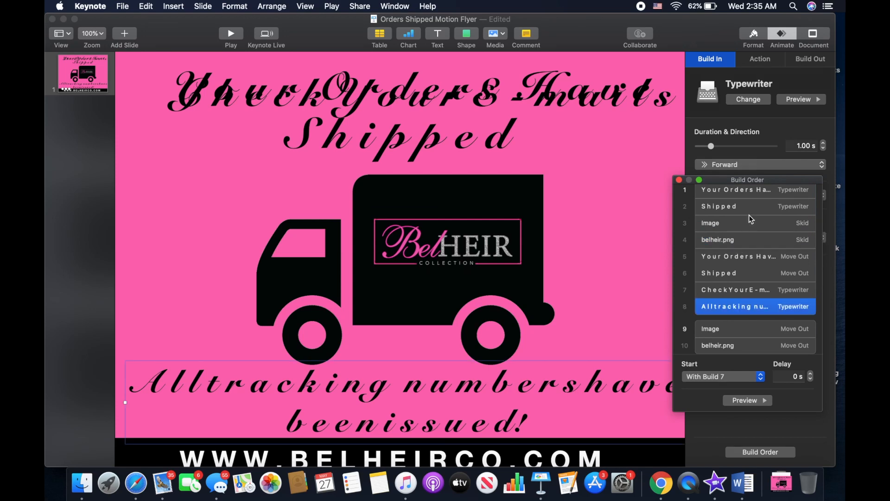
click(742, 239)
click(724, 379)
click(721, 386)
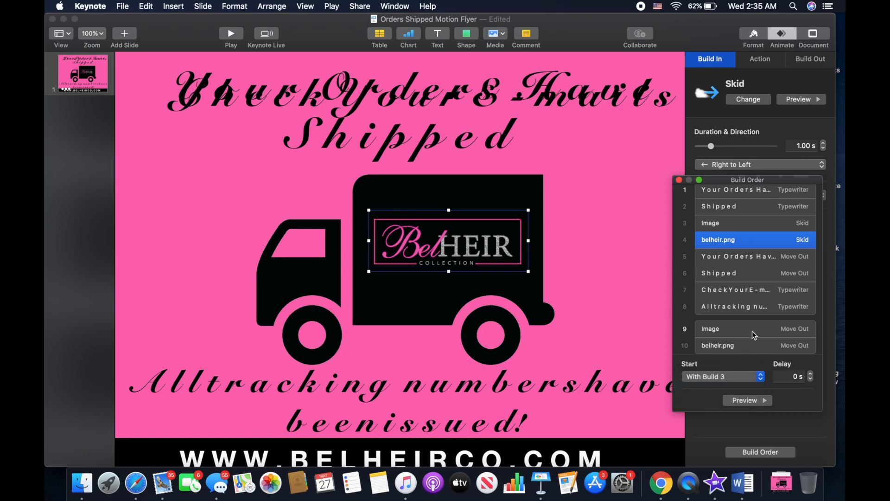
- Set the logo's Move Out build to start With Build 9, together with the truck's Move Out
scroll(749, 340, down, 3)
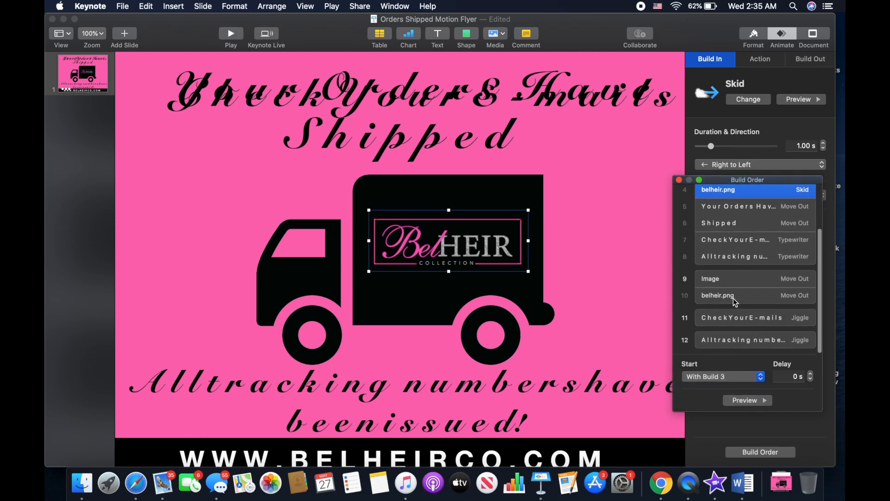
click(735, 295)
click(722, 377)
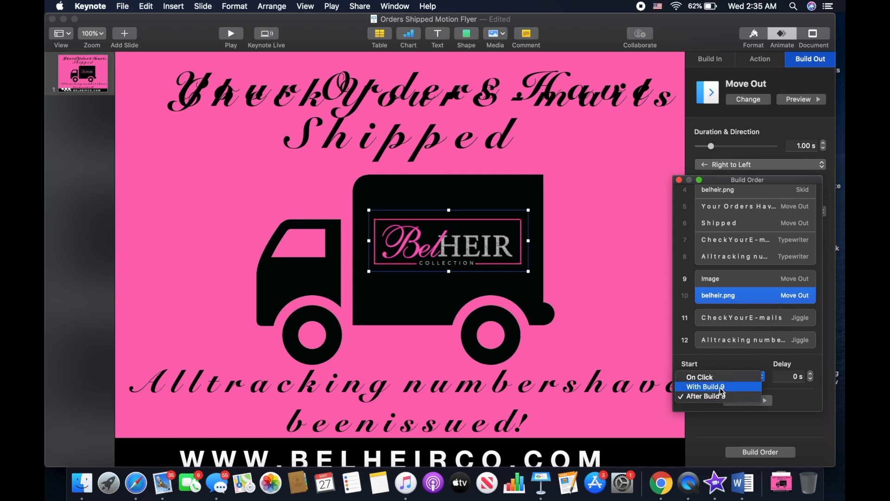
click(719, 387)
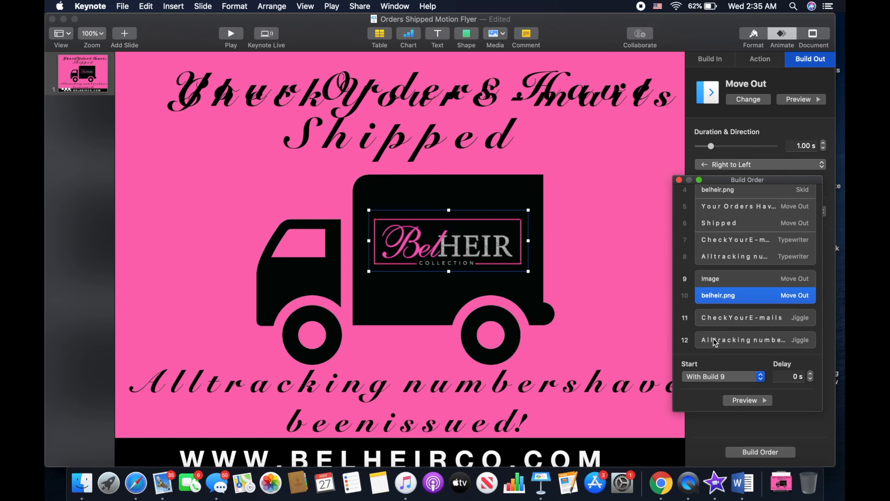
- Group the tracking line's Jiggle build with the "Check Your E-mails" Jiggle and set it to start With Build 11
drag(722, 338, 724, 324)
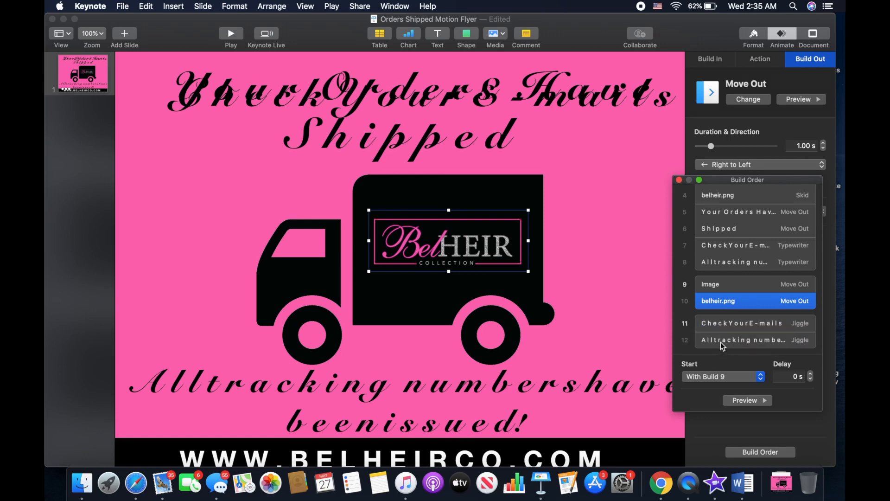
click(721, 341)
click(719, 377)
click(720, 387)
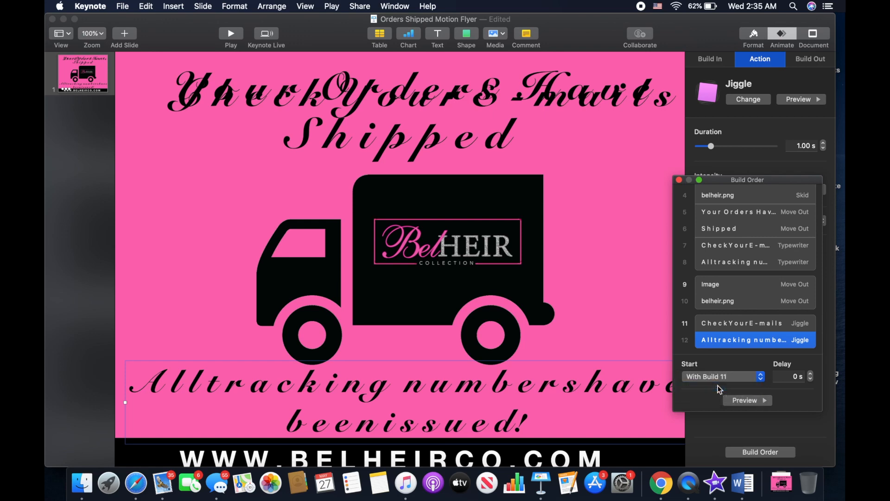
- Move both Jiggle builds ahead of the truck's Move Out and set the "Check Your E-mails" Jiggle to start After Build 8
drag(740, 325, 737, 272)
drag(743, 343, 744, 286)
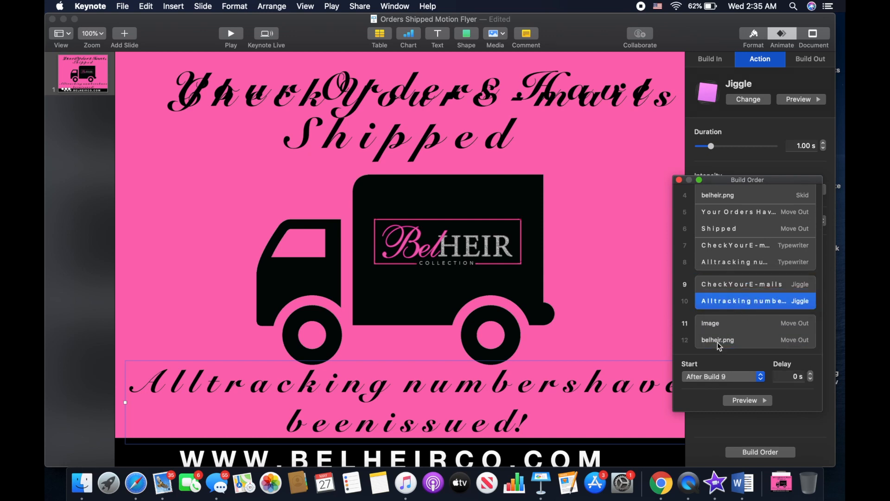
click(728, 286)
click(714, 376)
click(713, 387)
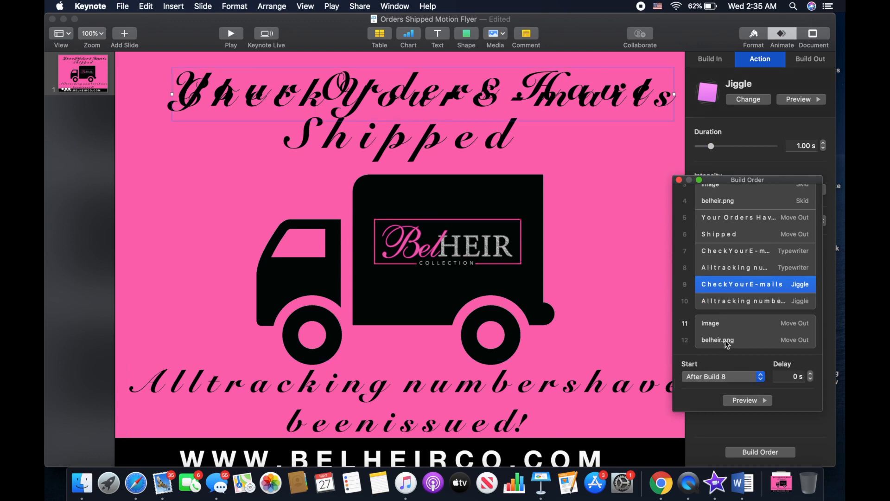
- Set the truck's Move Out build to start After Build 10 and preview the full build sequence
click(730, 327)
click(727, 375)
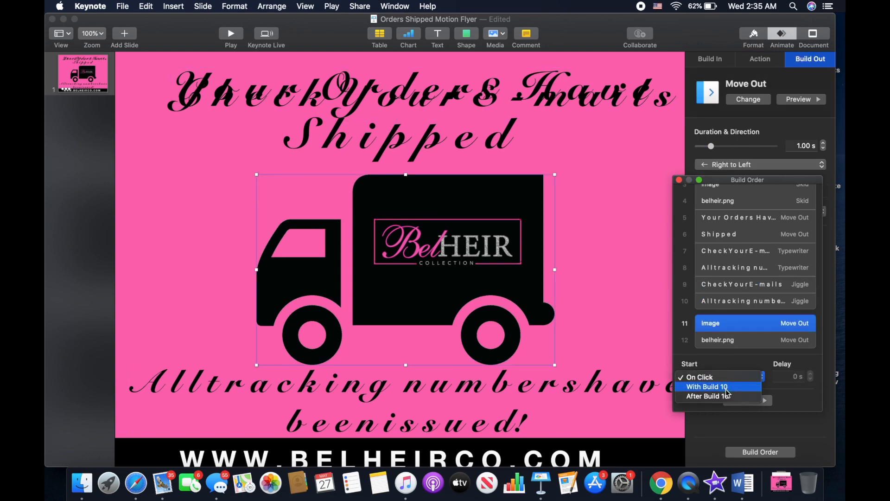
click(728, 395)
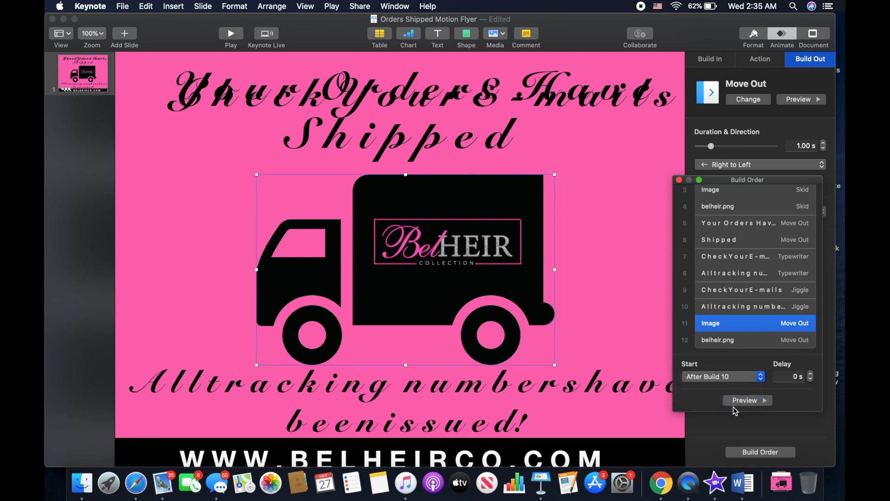
click(733, 405)
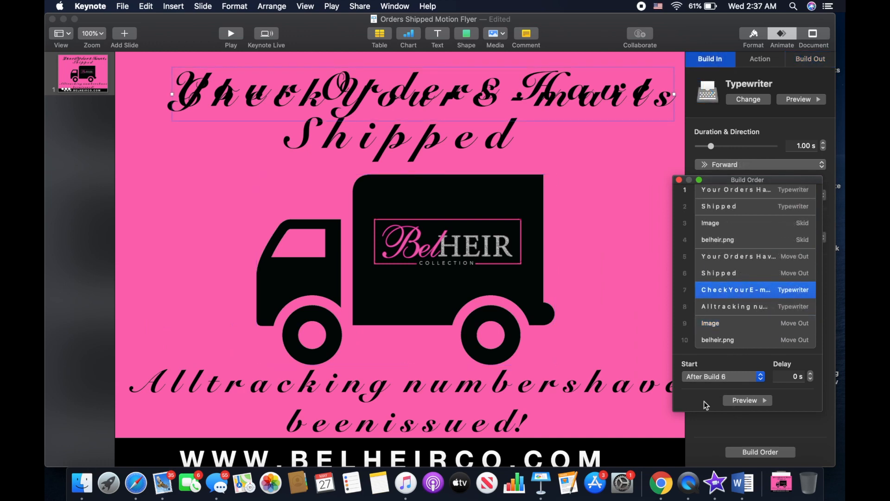
click(733, 405)
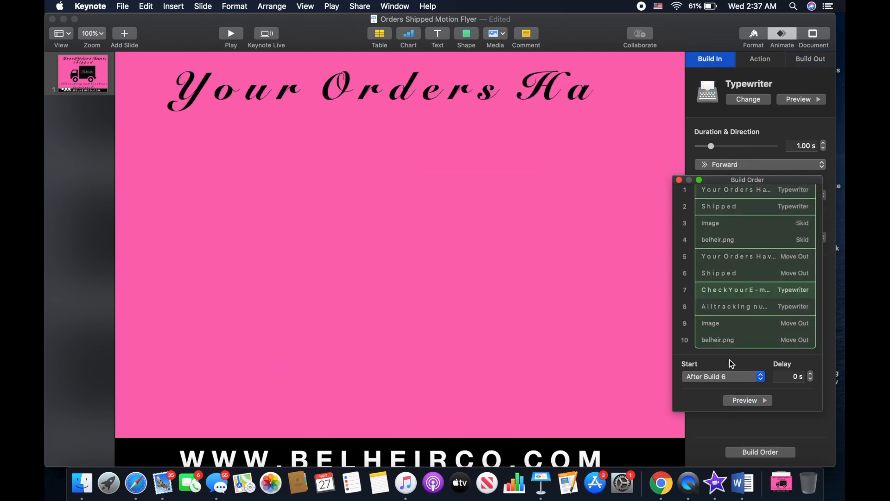